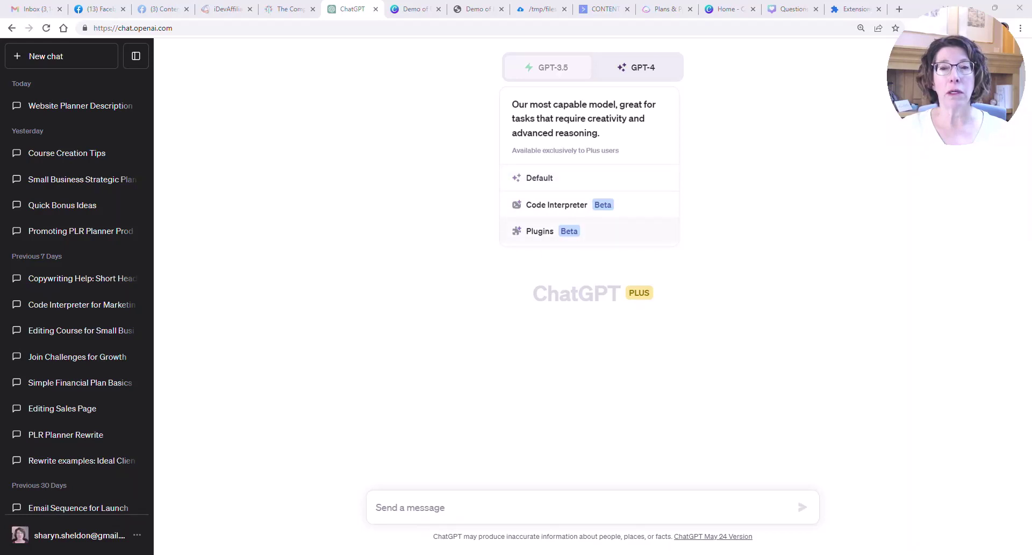
- Switch GPT-4 to Plugins mode and review the list of installed and enabled plugins
{"action": "left_click", "coordinate": [540, 231]}
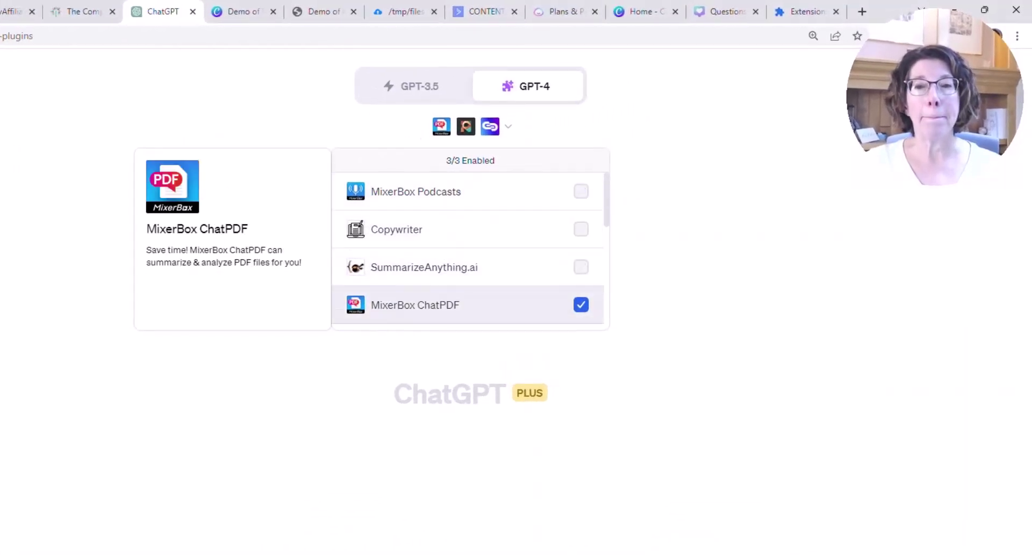
{"action": "scroll", "coordinate": [471, 247], "scroll_direction": "down", "scroll_amount": 5}
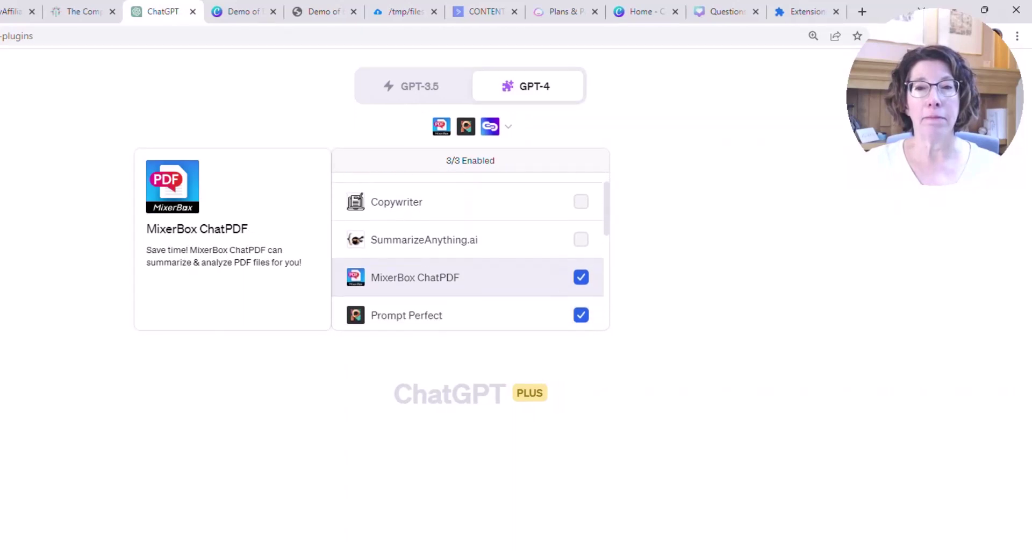
{"action": "scroll", "coordinate": [471, 247], "scroll_direction": "down", "scroll_amount": 2}
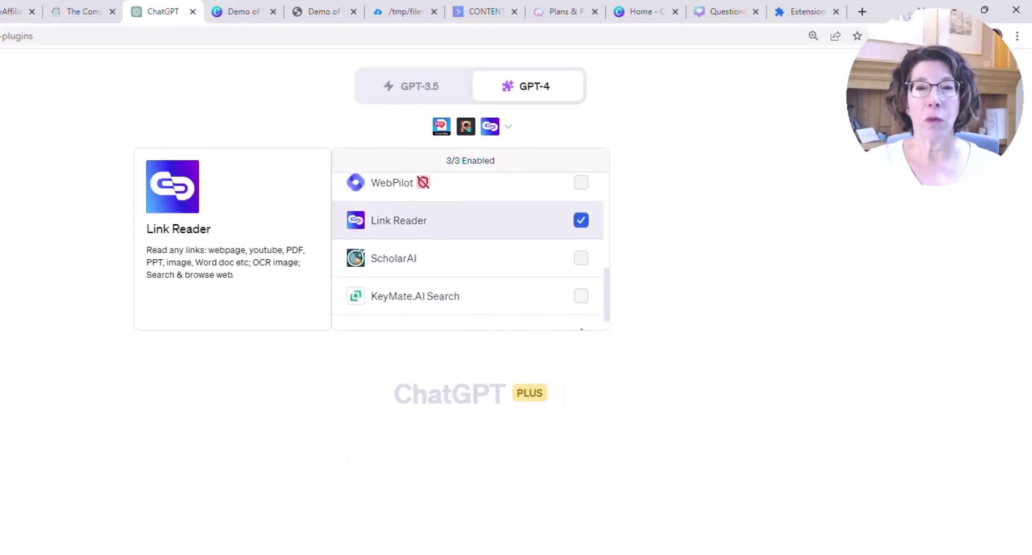
{"action": "scroll", "coordinate": [471, 247], "scroll_direction": "up", "scroll_amount": 4}
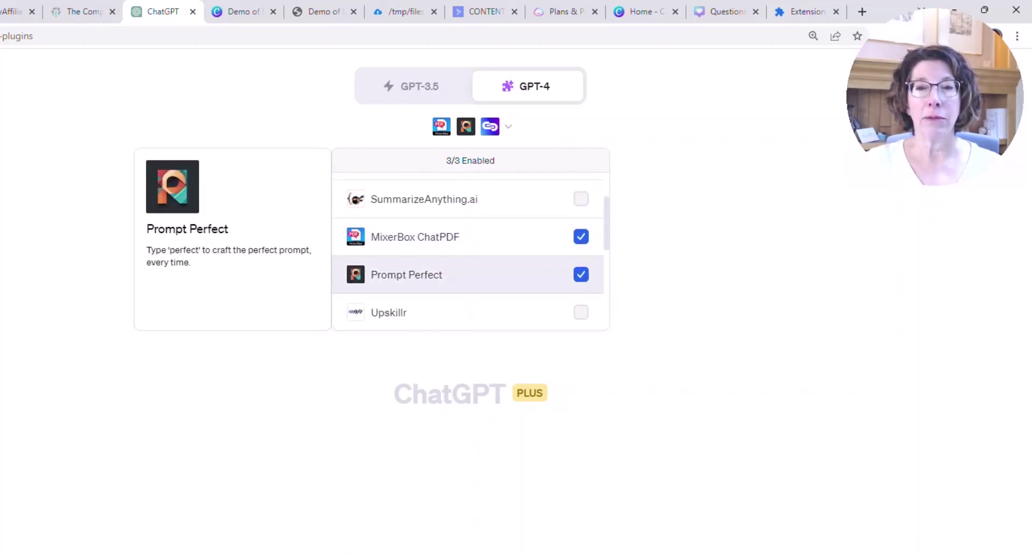
{"action": "scroll", "coordinate": [471, 237], "scroll_direction": "down", "scroll_amount": 4}
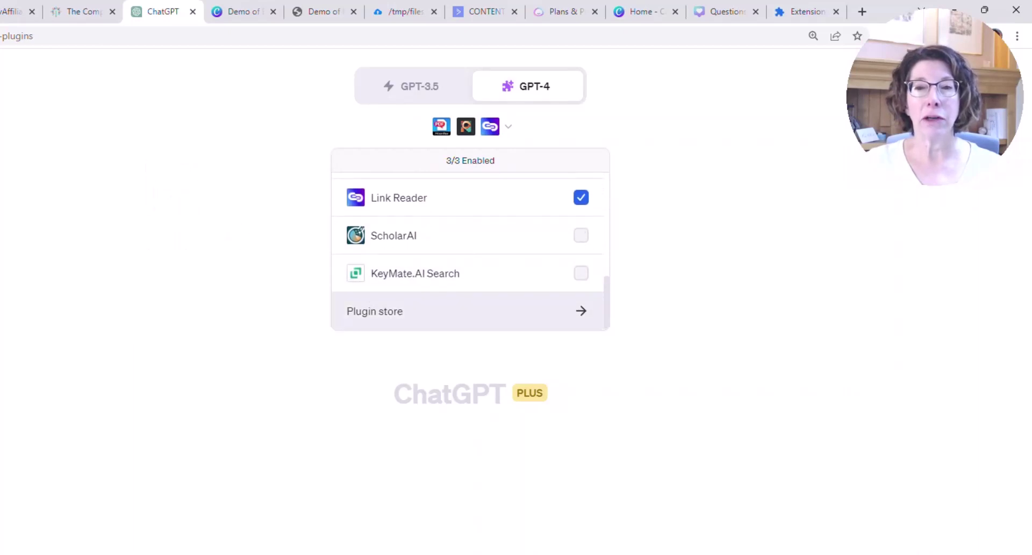
- Search the plugin store for "mixerbox" plugins
{"action": "left_click", "coordinate": [408, 310]}
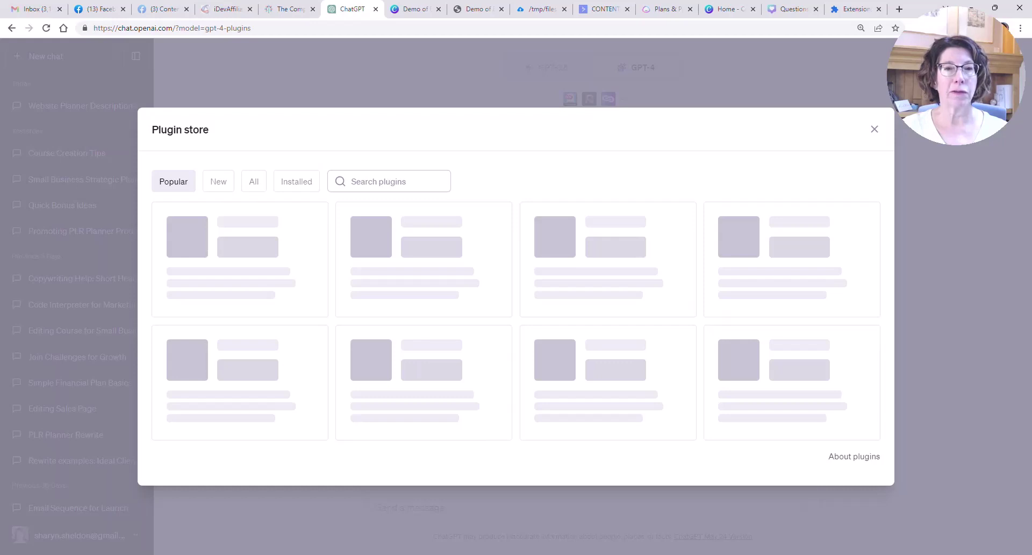
{"action": "left_click", "coordinate": [376, 182]}
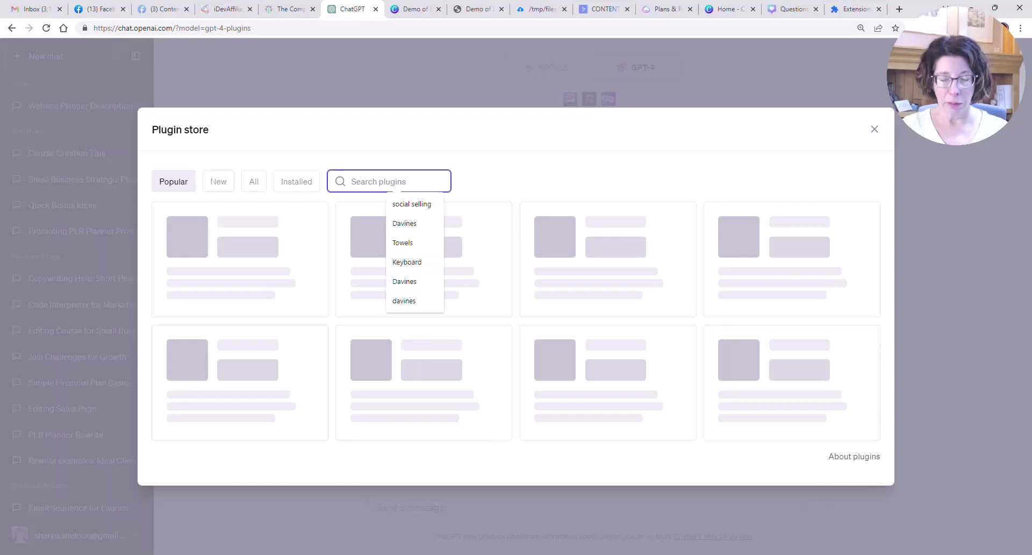
{"action": "type", "text": "mixerbox"}
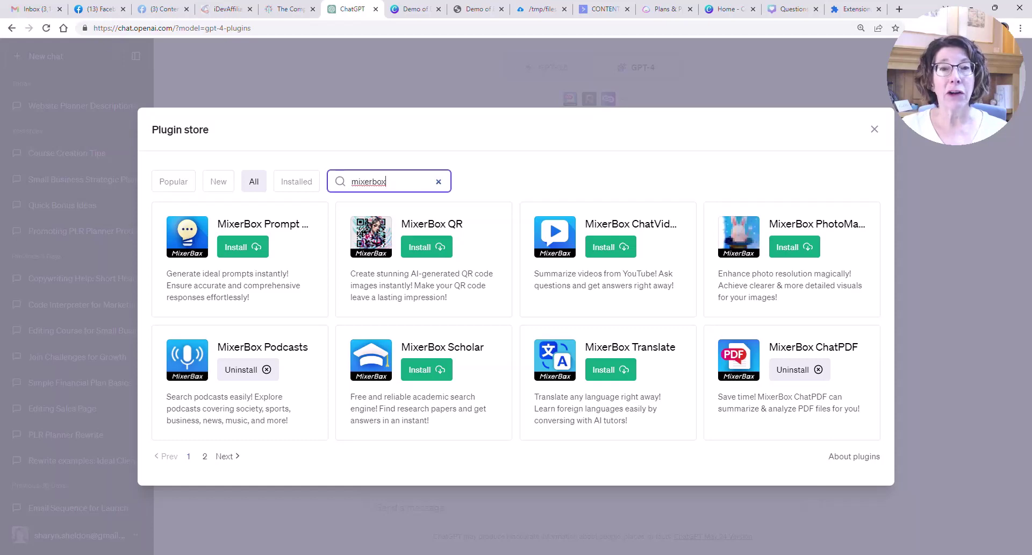
- Search the plugin store for "link" instead, and close the store
{"action": "key", "text": "ctrl+a"}
{"action": "key", "text": "BackSpace"}
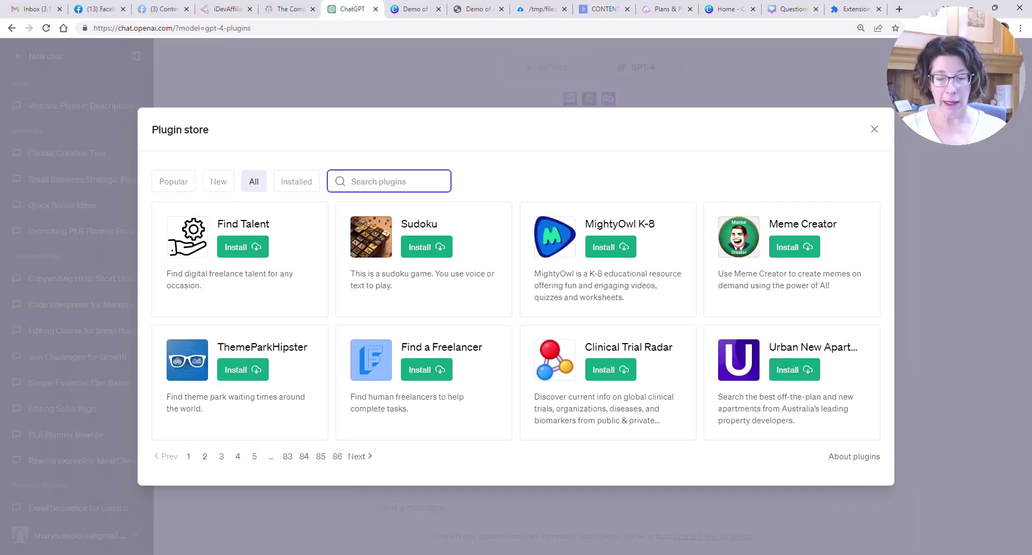
{"action": "type", "text": "link"}
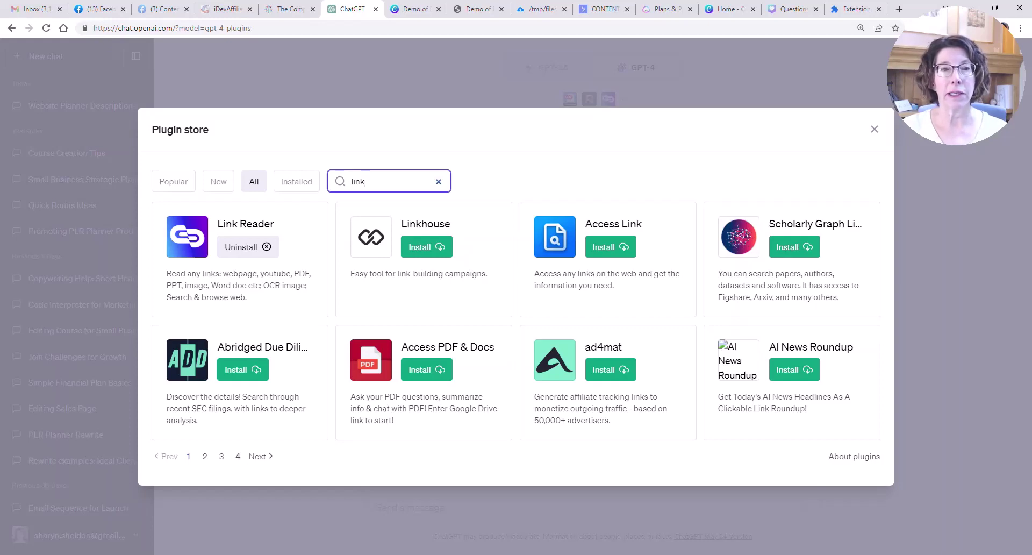
{"action": "left_click", "coordinate": [874, 129]}
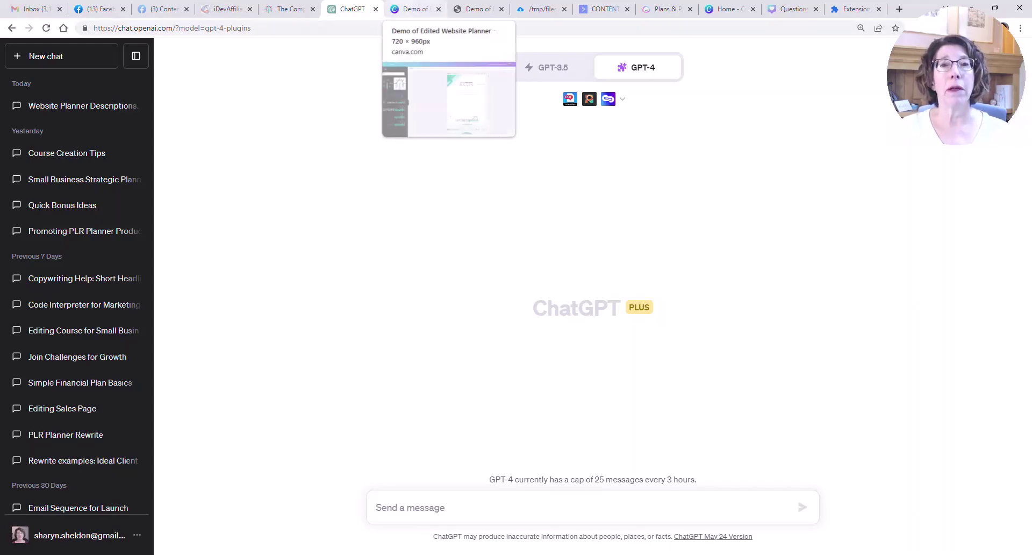
- Switch to the Demo of Edited Website Planner design in Canva and look through its pages from the first to the Your Next Steps page
{"action": "left_click", "coordinate": [411, 9]}
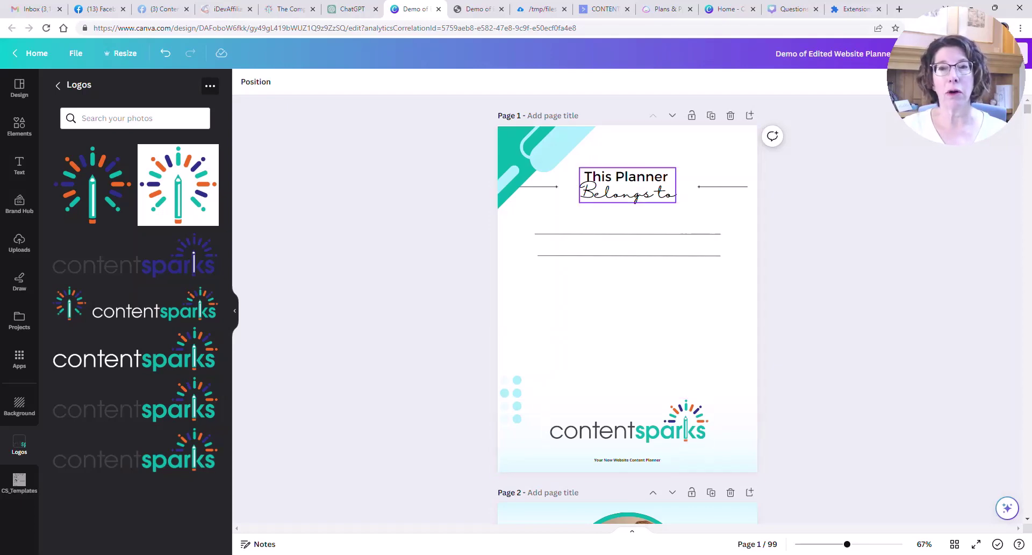
{"action": "scroll", "coordinate": [628, 269], "scroll_direction": "down", "scroll_amount": 6}
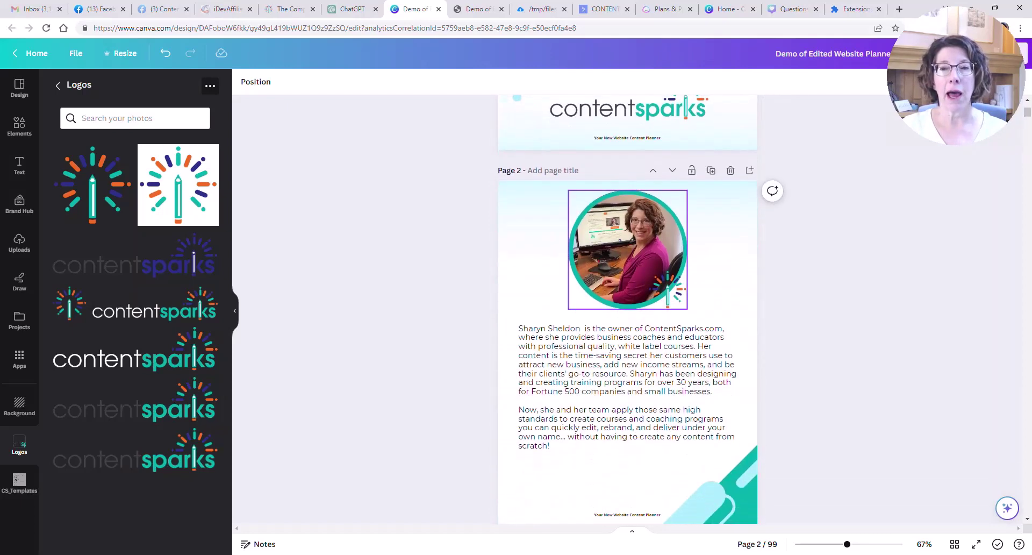
{"action": "scroll", "coordinate": [627, 309], "scroll_direction": "down", "scroll_amount": 6}
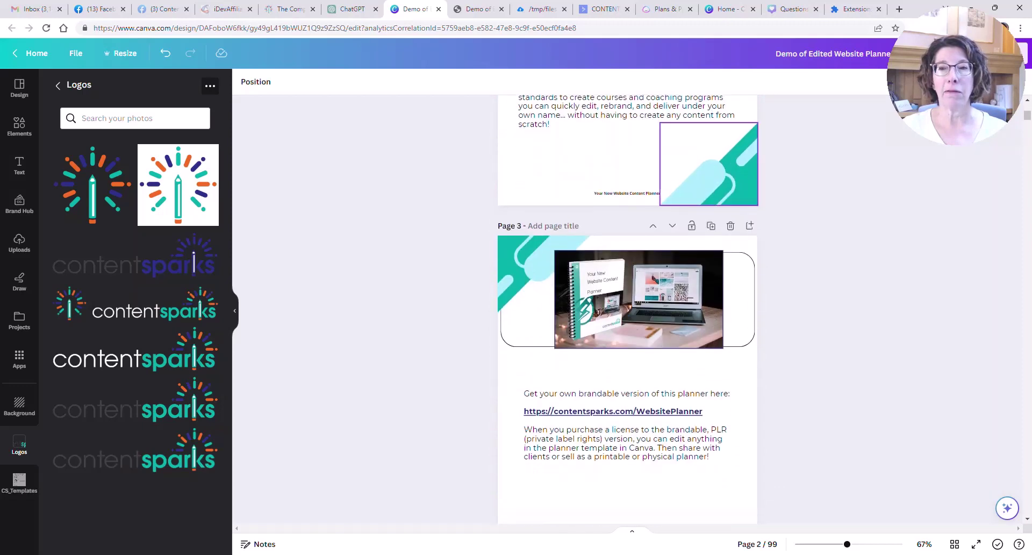
{"action": "scroll", "coordinate": [628, 309], "scroll_direction": "down", "scroll_amount": 3}
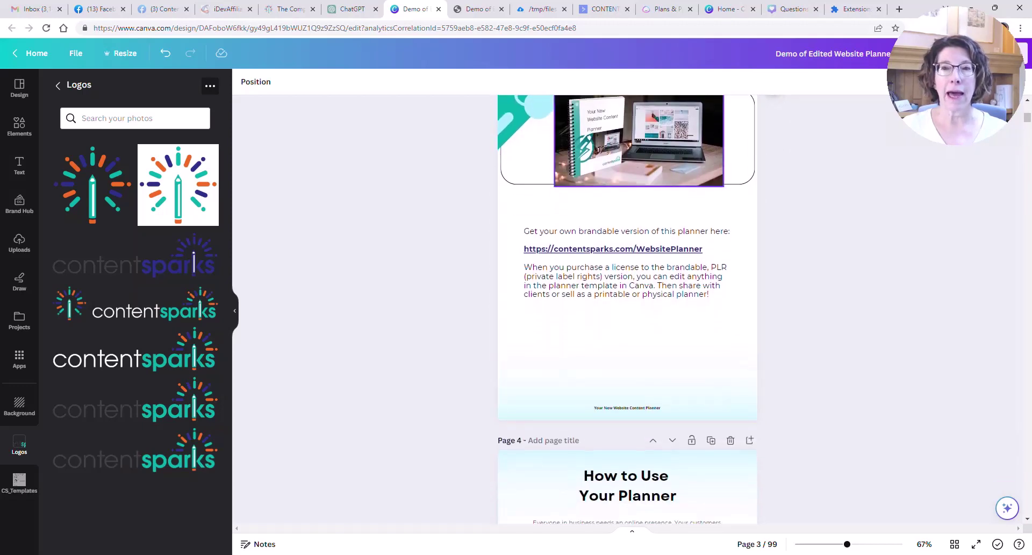
{"action": "scroll", "coordinate": [627, 309], "scroll_direction": "down", "scroll_amount": 6}
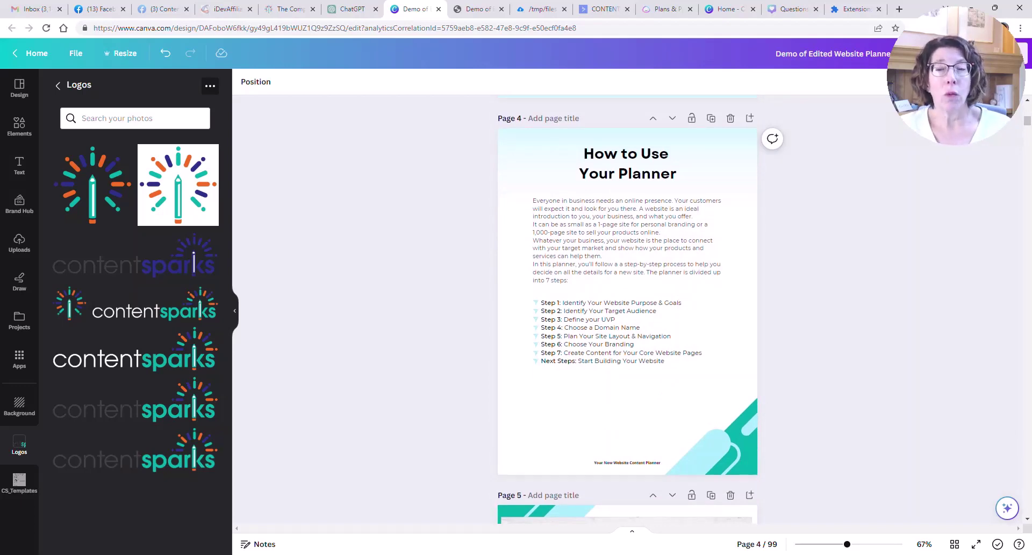
{"action": "scroll", "coordinate": [628, 309], "scroll_direction": "down", "scroll_amount": 13}
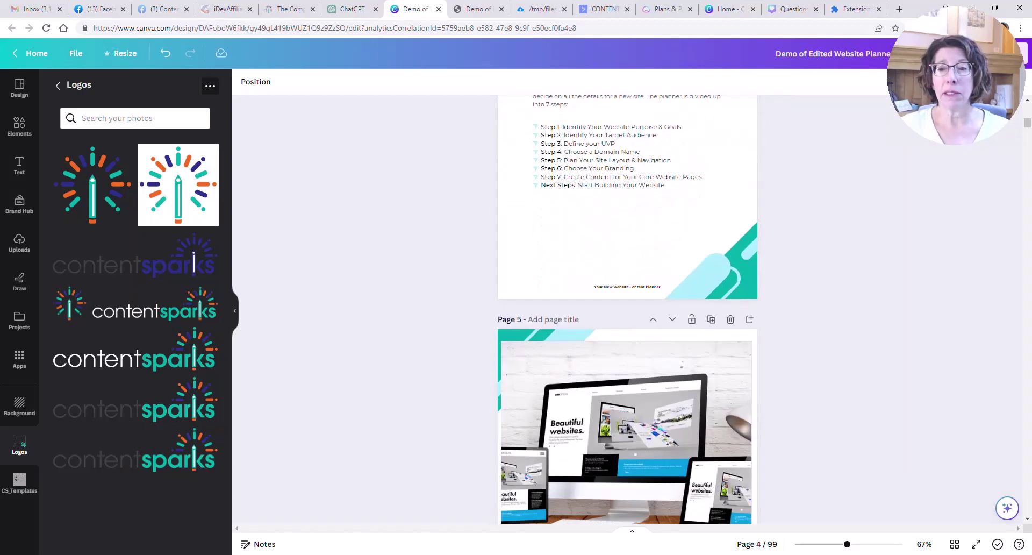
{"action": "scroll", "coordinate": [627, 309], "scroll_direction": "down", "scroll_amount": 7}
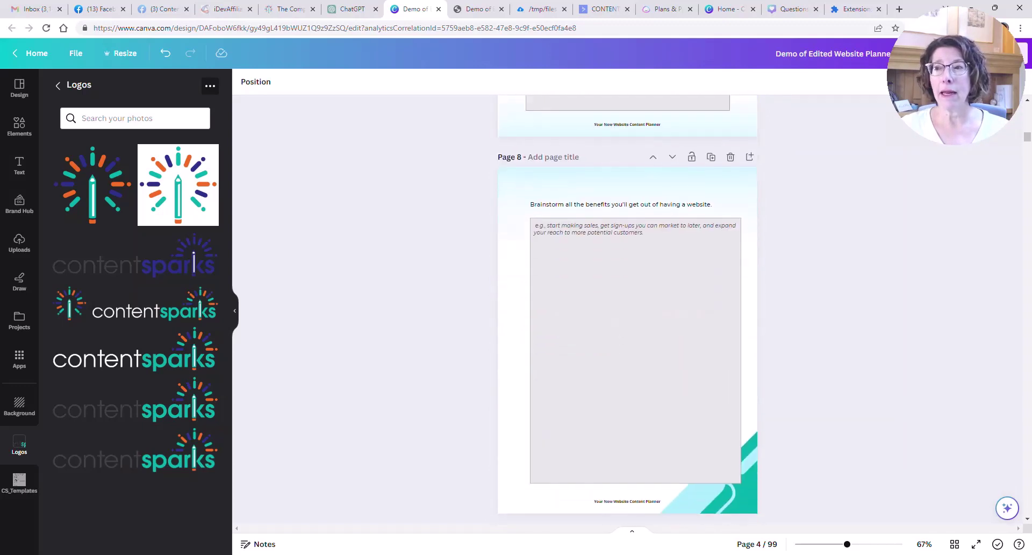
{"action": "scroll", "coordinate": [627, 310], "scroll_direction": "down", "scroll_amount": 3}
{"action": "scroll", "coordinate": [628, 309], "scroll_direction": "down", "scroll_amount": 15}
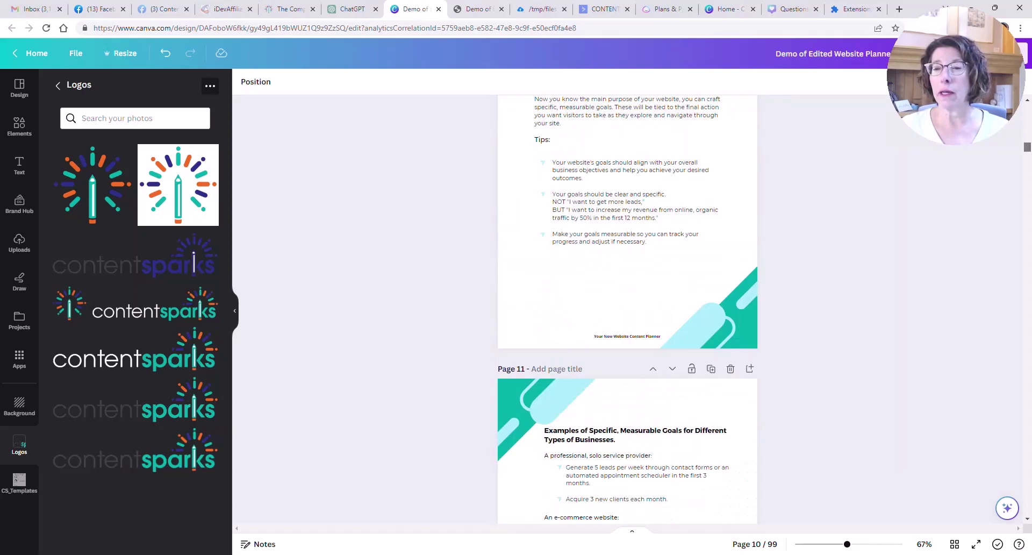
{"action": "scroll", "coordinate": [628, 309], "scroll_direction": "down", "scroll_amount": 10}
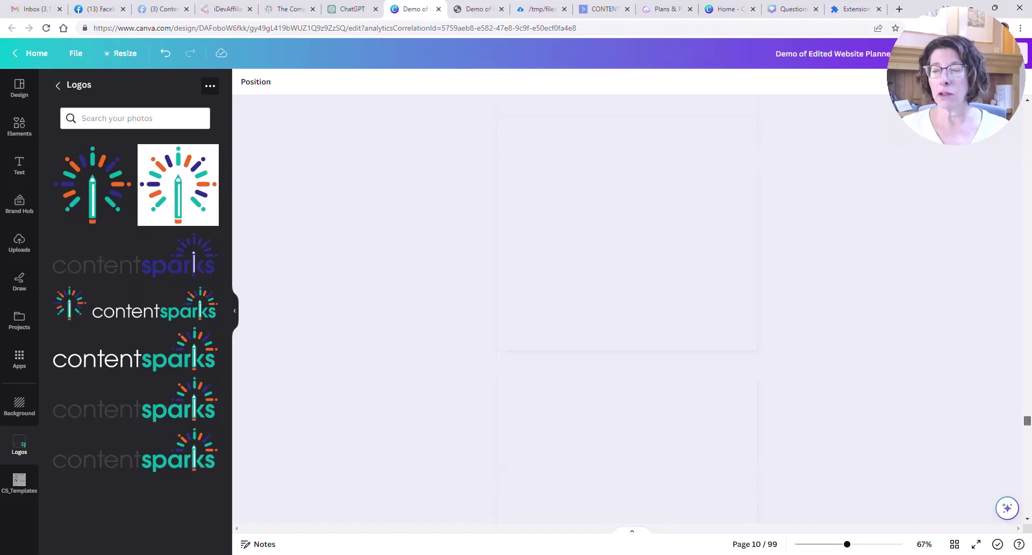
{"action": "scroll", "coordinate": [627, 309], "scroll_direction": "down", "scroll_amount": 15}
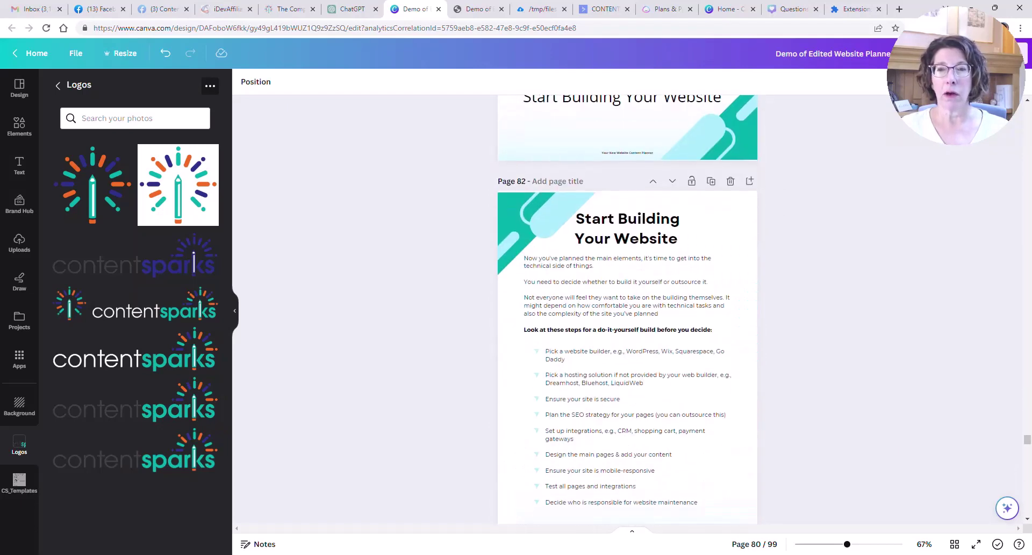
{"action": "scroll", "coordinate": [627, 309], "scroll_direction": "down", "scroll_amount": 15}
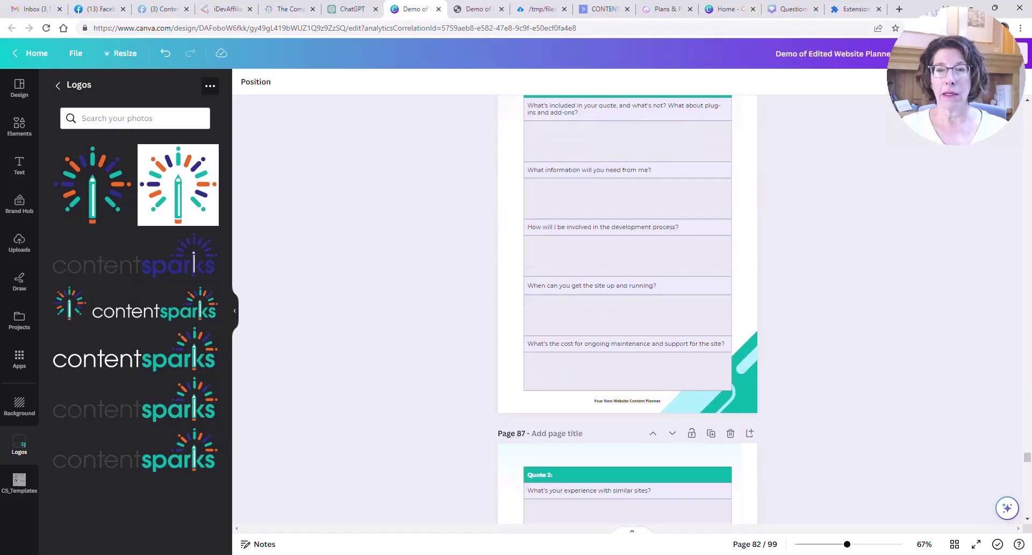
{"action": "scroll", "coordinate": [627, 309], "scroll_direction": "down", "scroll_amount": 15}
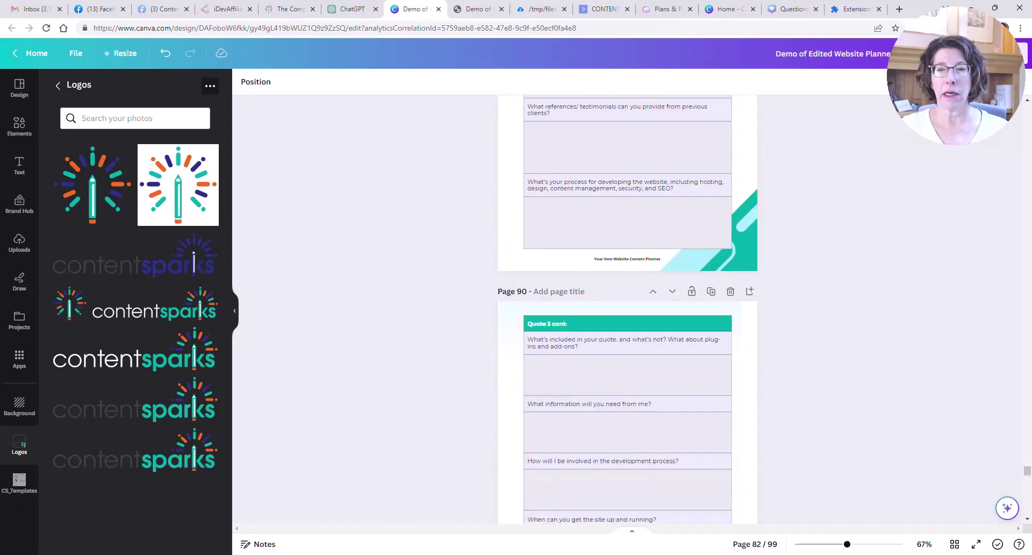
{"action": "scroll", "coordinate": [628, 309], "scroll_direction": "down", "scroll_amount": 15}
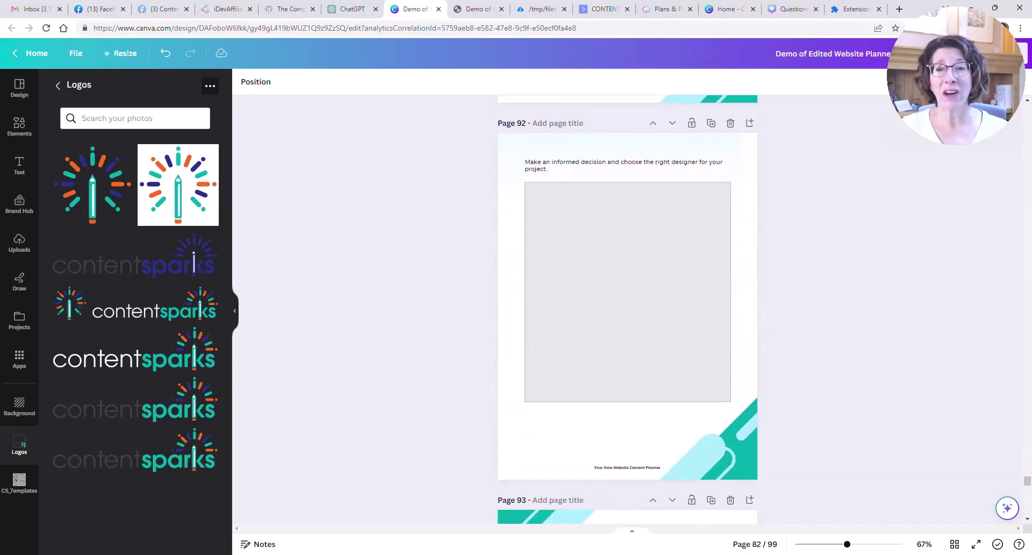
{"action": "scroll", "coordinate": [628, 309], "scroll_direction": "down", "scroll_amount": 10}
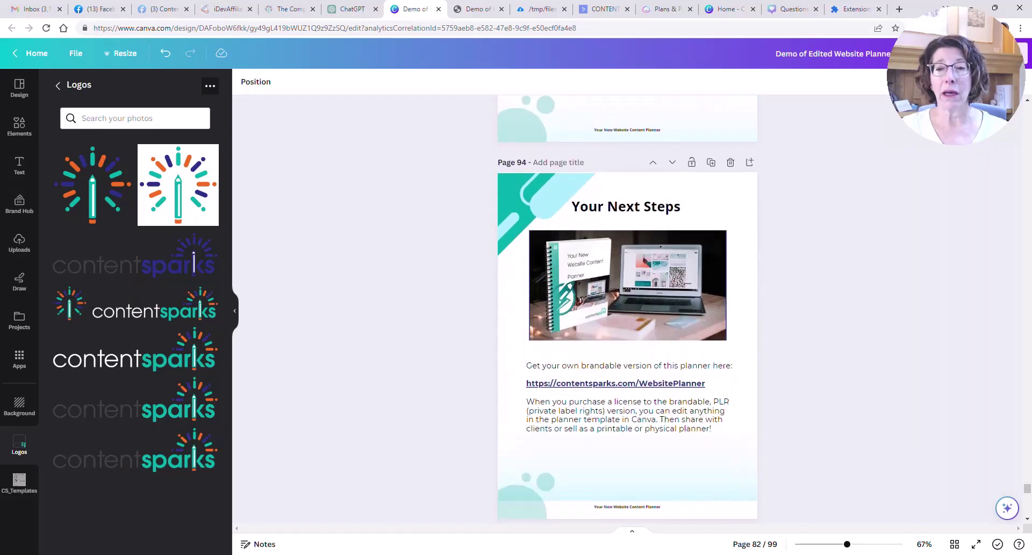
{"action": "scroll", "coordinate": [628, 334], "scroll_direction": "down", "scroll_amount": 1}
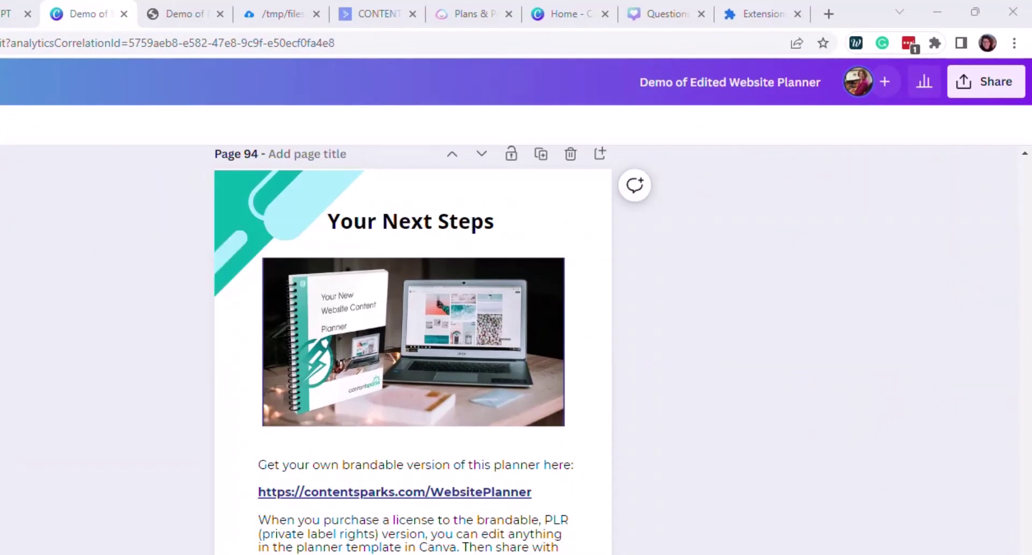
- Open the planner design's download options and set the file type to PDF Standard
{"action": "left_click", "coordinate": [987, 81]}
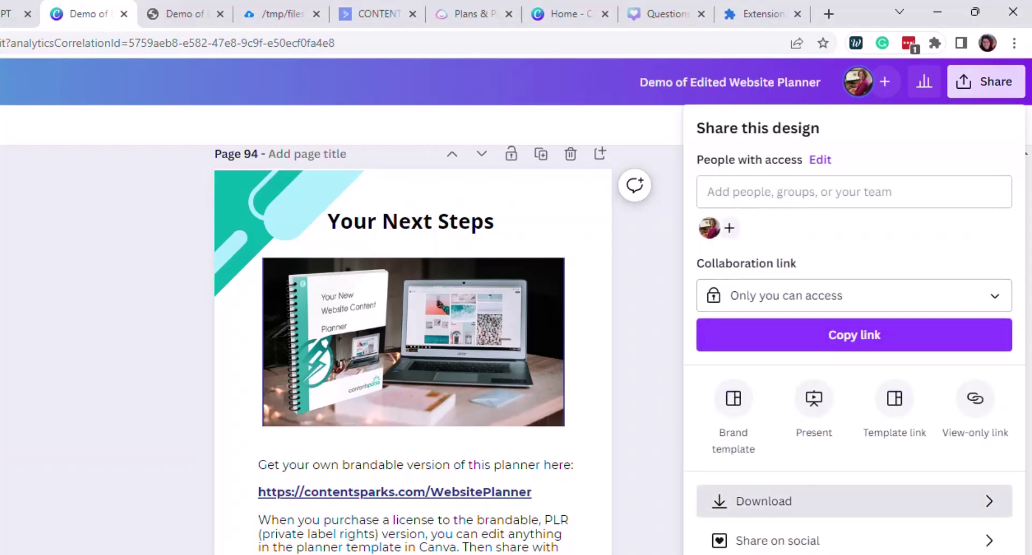
{"action": "left_click", "coordinate": [764, 501]}
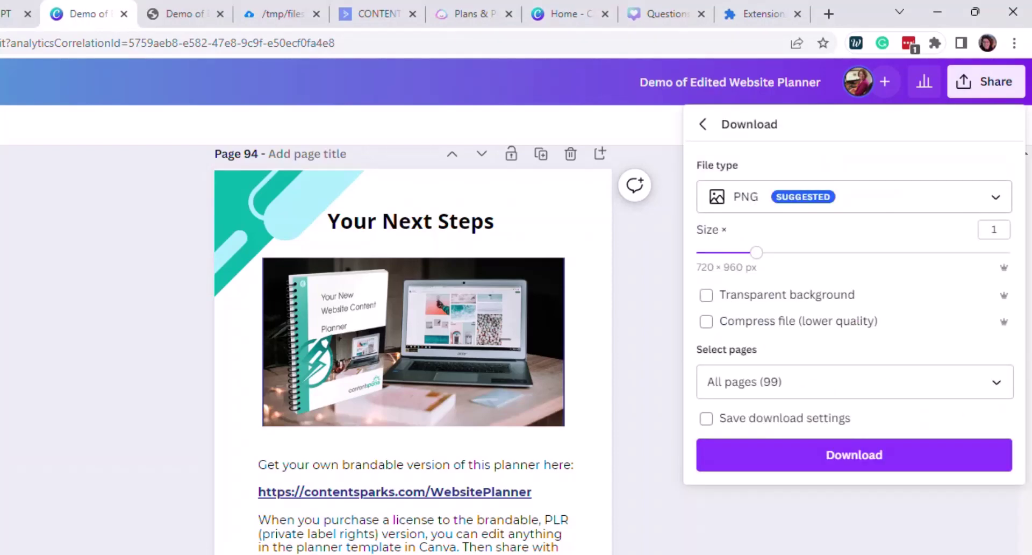
{"action": "left_click", "coordinate": [854, 197]}
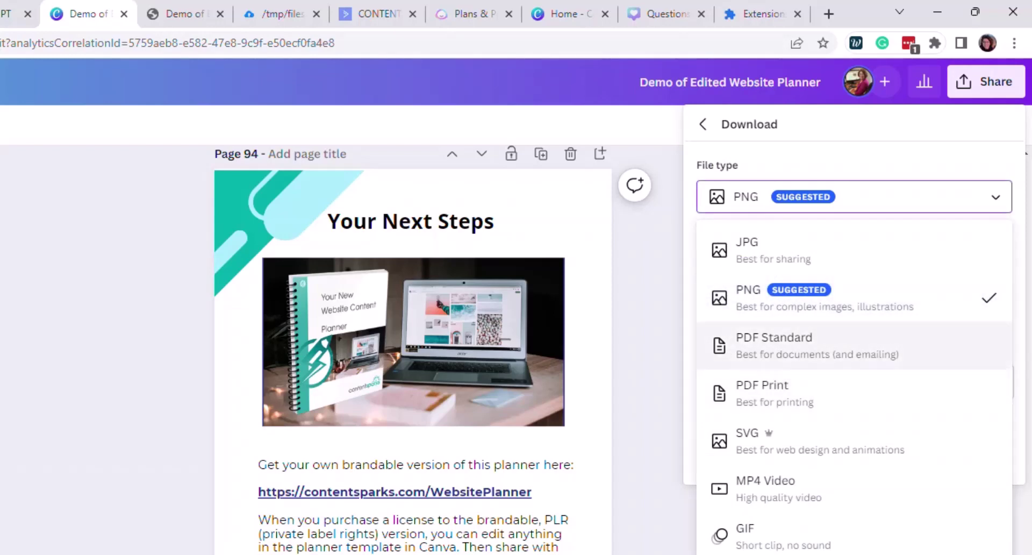
{"action": "left_click", "coordinate": [806, 345]}
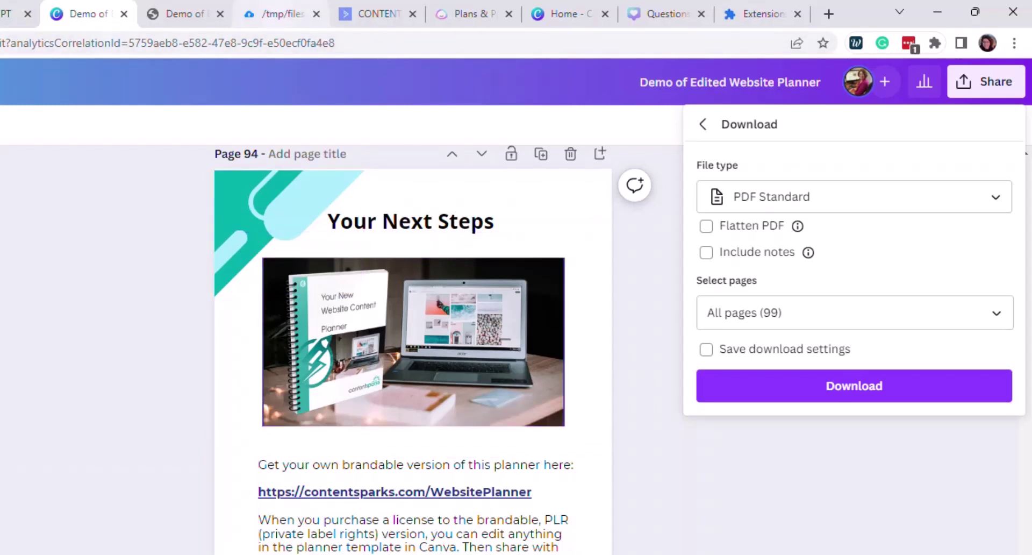
- Switch to tmpfiles.org, upload the edited website planner PDF, and copy the link address from the hosted file's URL entry
{"action": "left_click", "coordinate": [282, 13]}
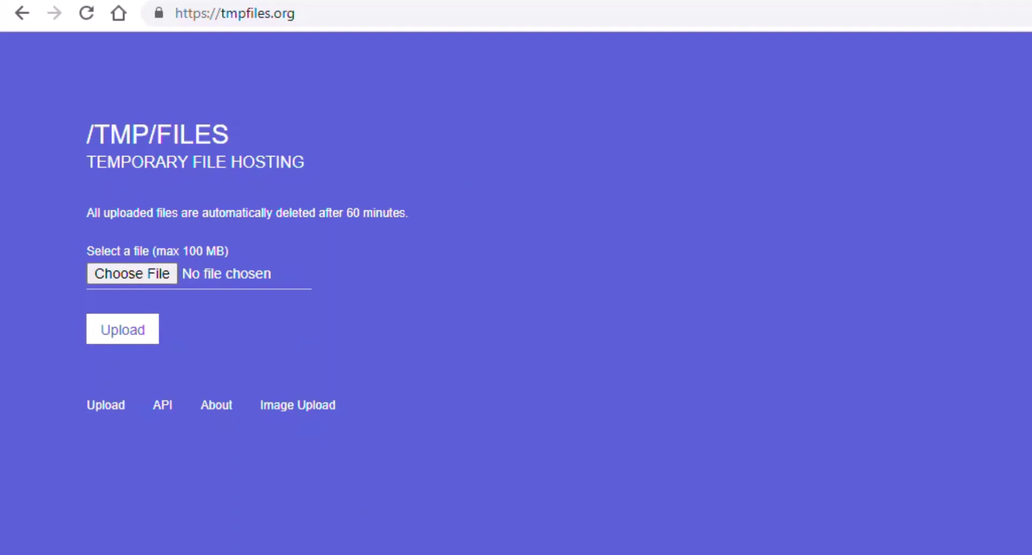
{"action": "left_click_drag", "start_coordinate": [1031, 341], "coordinate": [156, 274]}
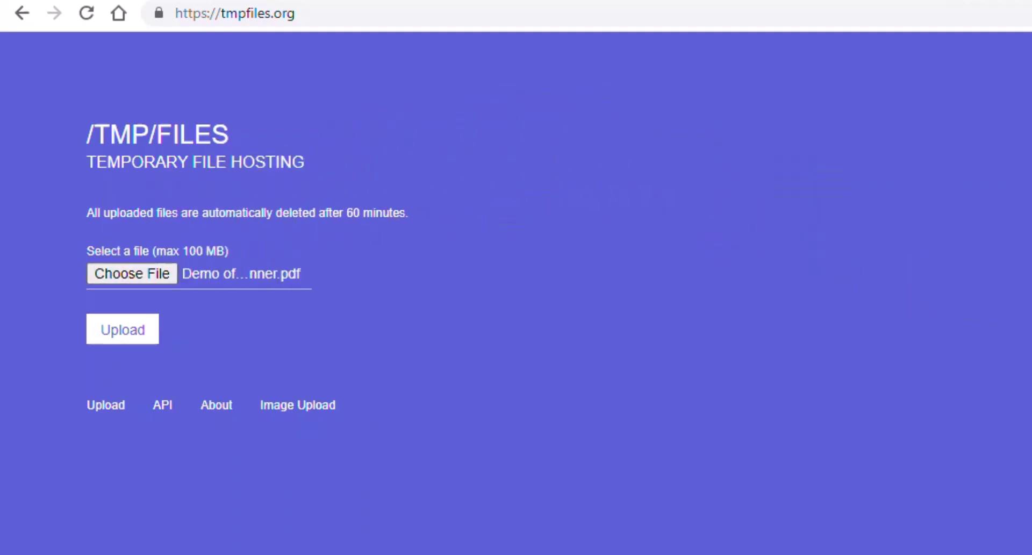
{"action": "left_click", "coordinate": [122, 329]}
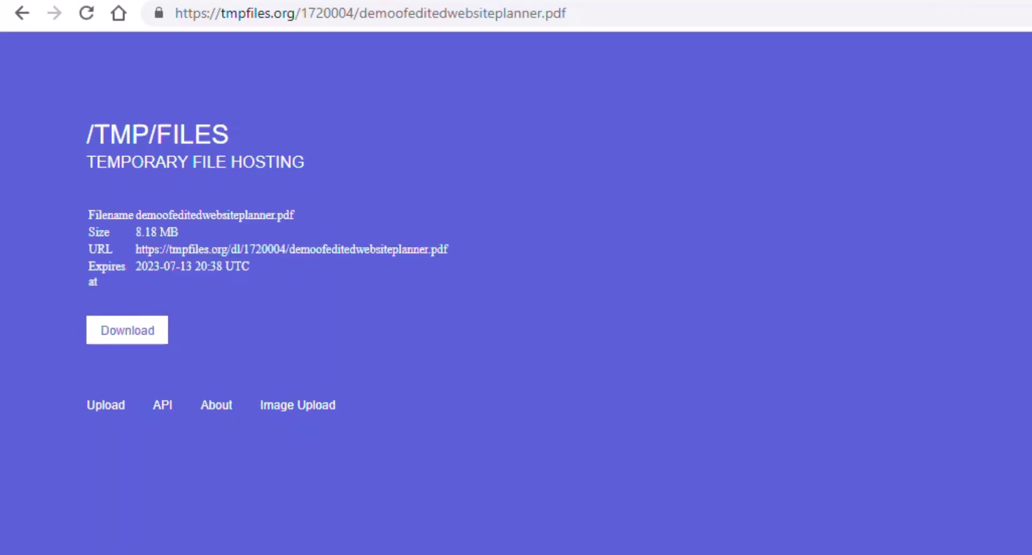
{"action": "right_click", "coordinate": [347, 249]}
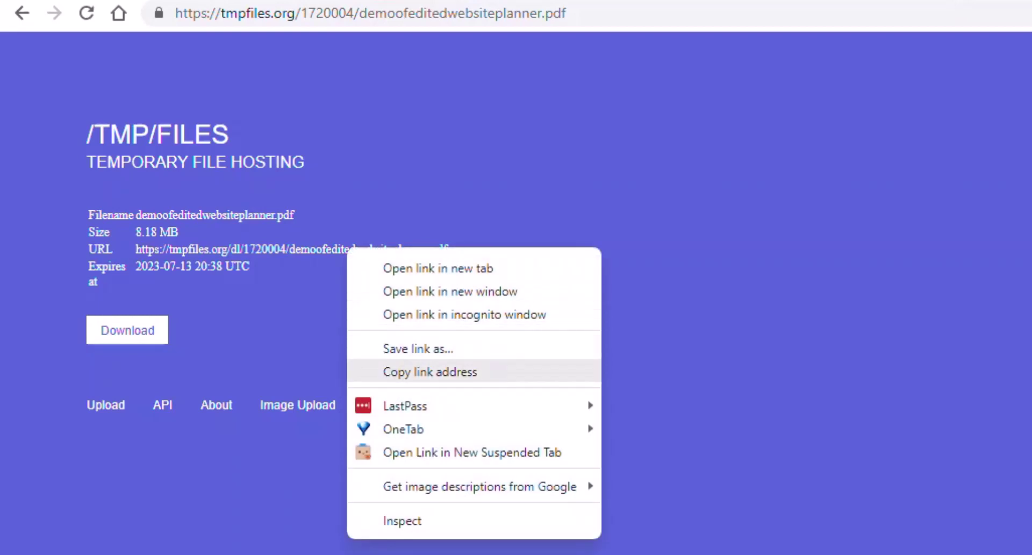
{"action": "left_click", "coordinate": [430, 372]}
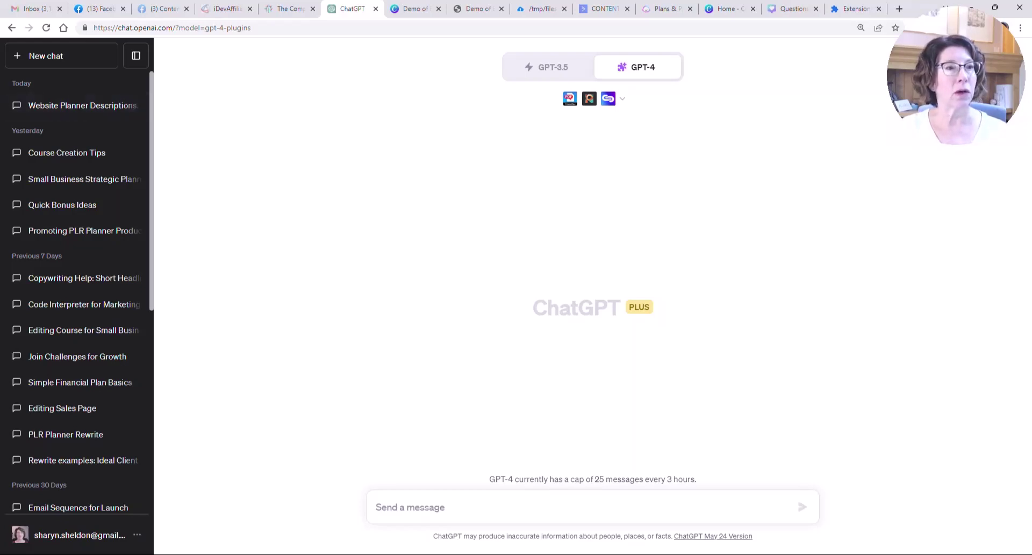
- Open the Website Planner Descriptions chat and read from its first prompt through the Amazon listing descriptions and the one-sentence sales page descriptions
{"action": "left_click", "coordinate": [81, 105]}
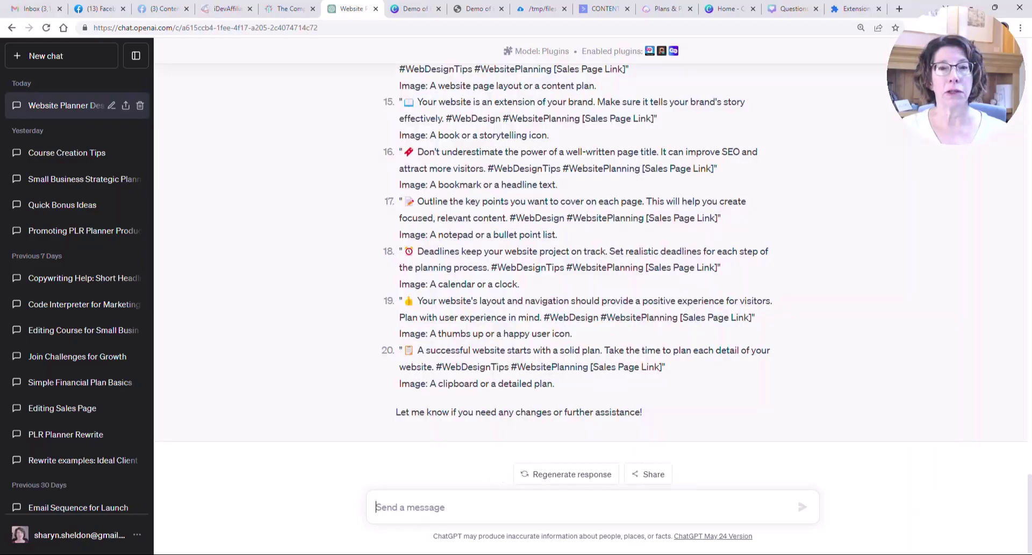
{"action": "scroll", "coordinate": [591, 269], "scroll_direction": "up", "scroll_amount": 20}
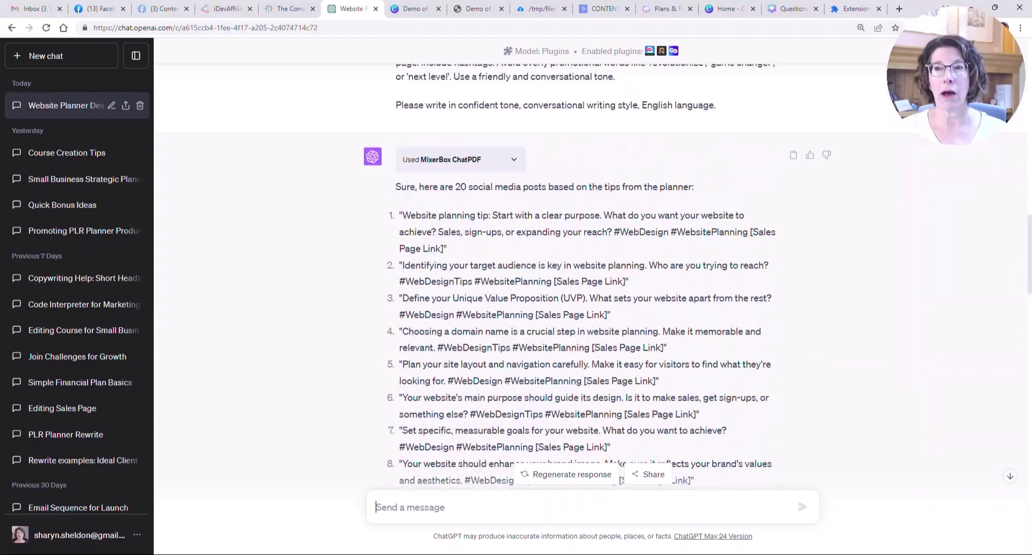
{"action": "scroll", "coordinate": [592, 269], "scroll_direction": "up", "scroll_amount": 10}
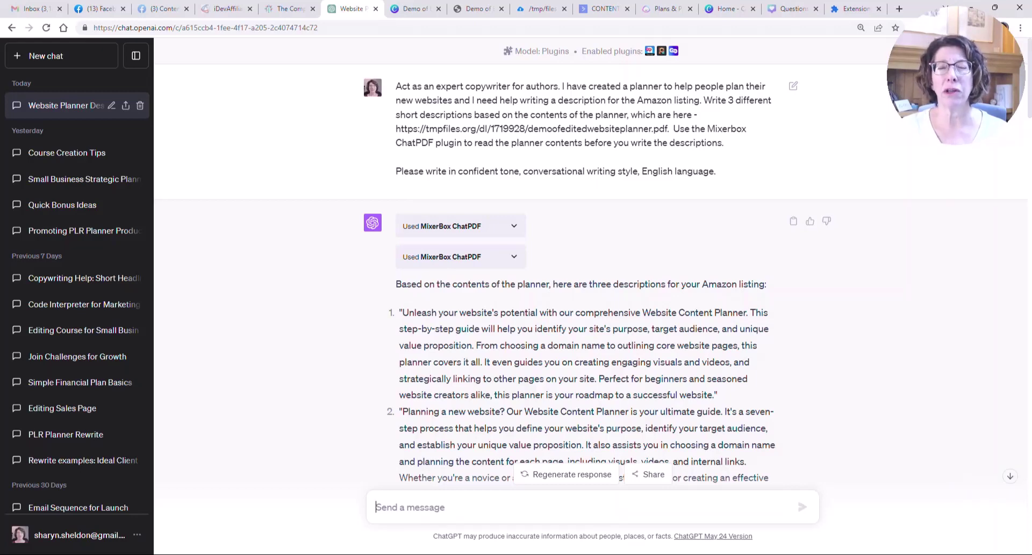
{"action": "scroll", "coordinate": [589, 264], "scroll_direction": "down", "scroll_amount": 2}
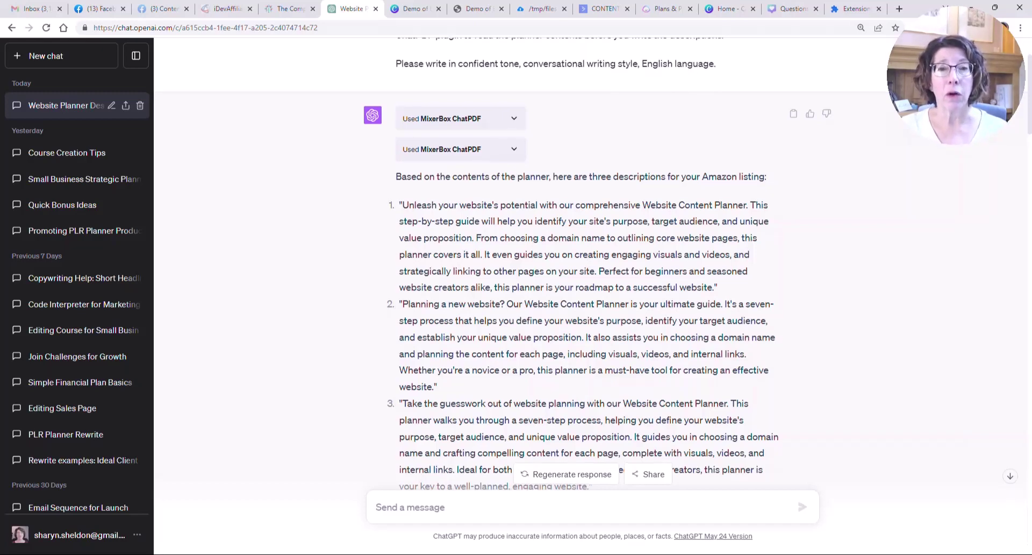
{"action": "scroll", "coordinate": [589, 264], "scroll_direction": "down", "scroll_amount": 2}
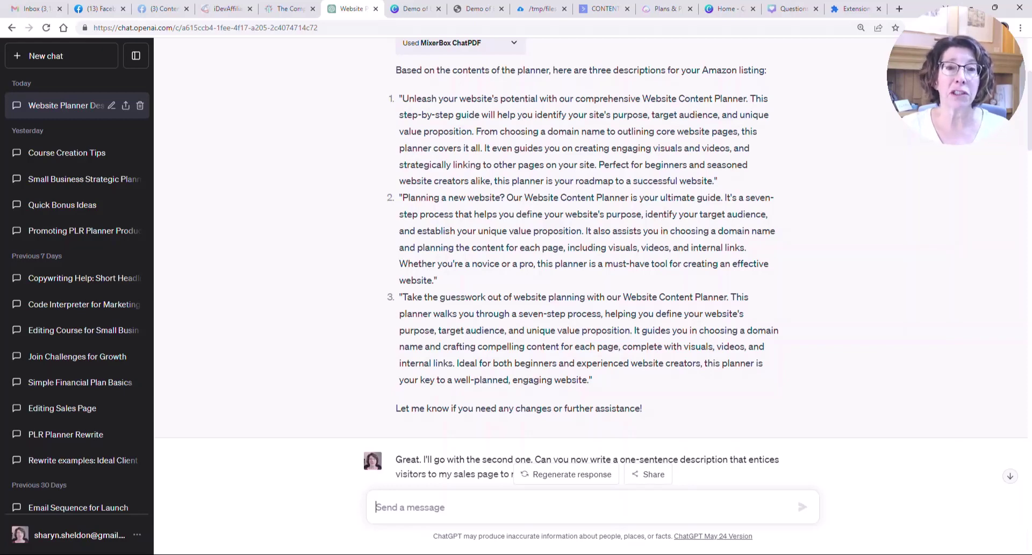
{"action": "scroll", "coordinate": [591, 258], "scroll_direction": "down", "scroll_amount": 1}
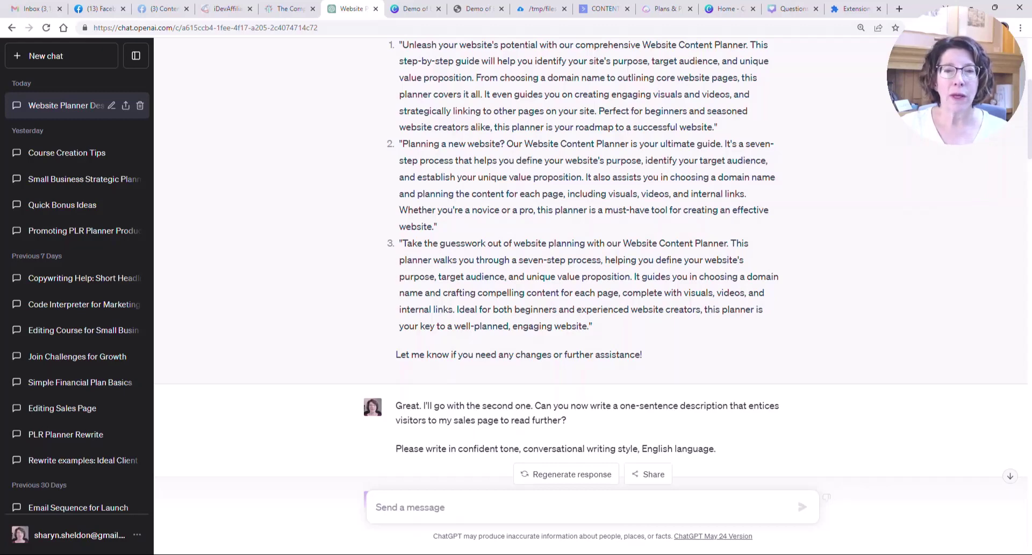
{"action": "scroll", "coordinate": [592, 269], "scroll_direction": "down", "scroll_amount": 3}
{"action": "scroll", "coordinate": [591, 269], "scroll_direction": "down", "scroll_amount": 1}
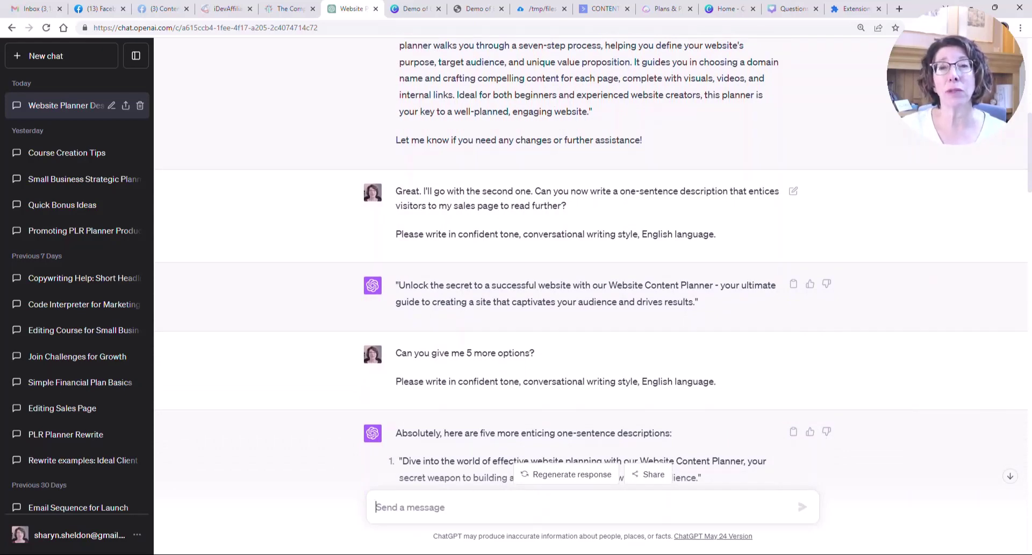
{"action": "scroll", "coordinate": [591, 264], "scroll_direction": "down", "scroll_amount": 2}
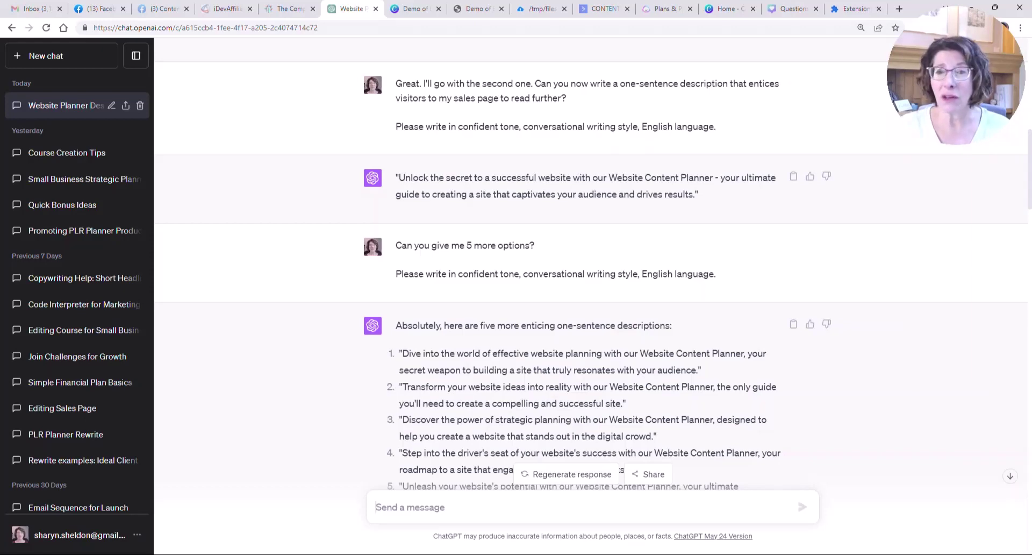
{"action": "scroll", "coordinate": [591, 210], "scroll_direction": "down", "scroll_amount": 1}
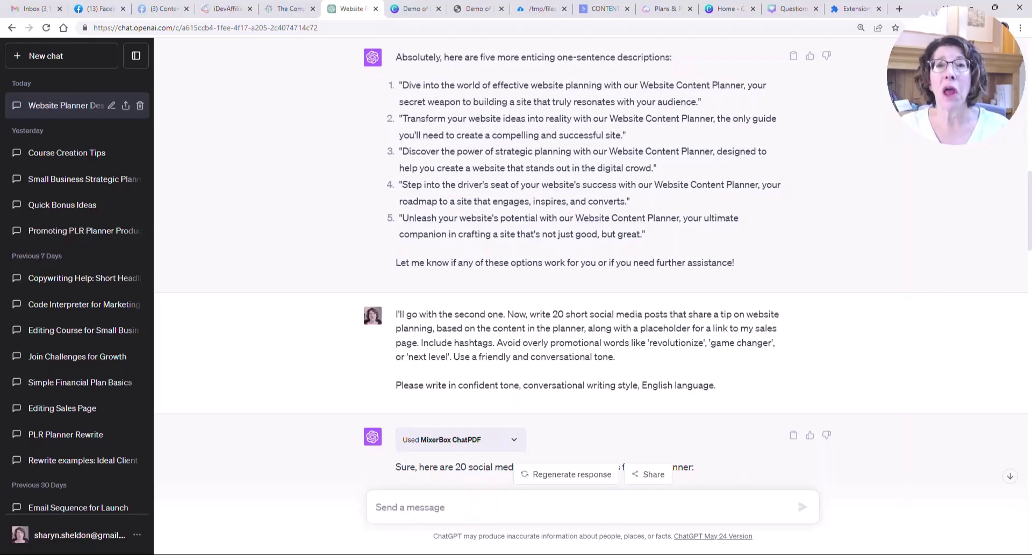
- Read through the 20 social media posts and the emoji and image suggestions for each post, down to the end of the chat
{"action": "scroll", "coordinate": [592, 264], "scroll_direction": "down", "scroll_amount": 4}
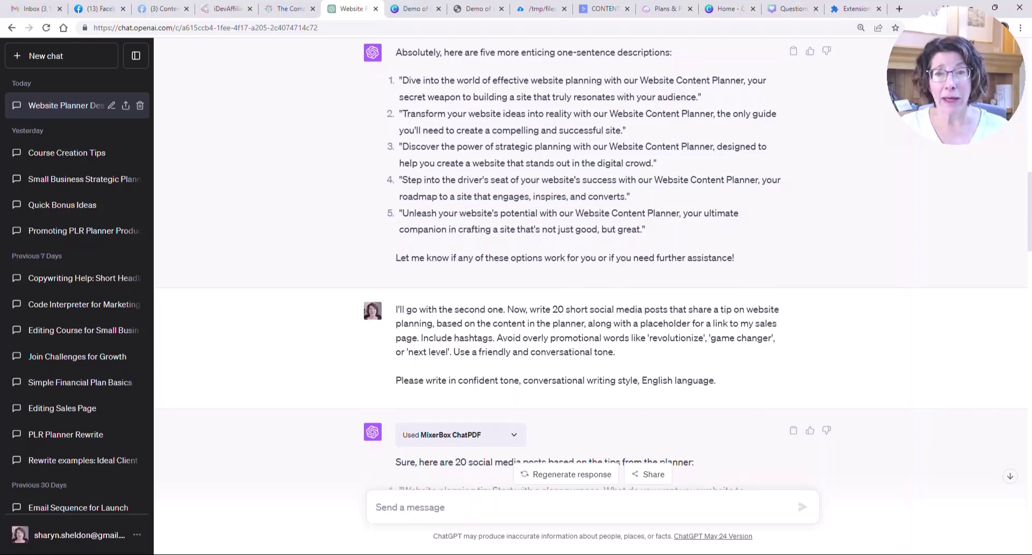
{"action": "scroll", "coordinate": [591, 263], "scroll_direction": "down", "scroll_amount": 1}
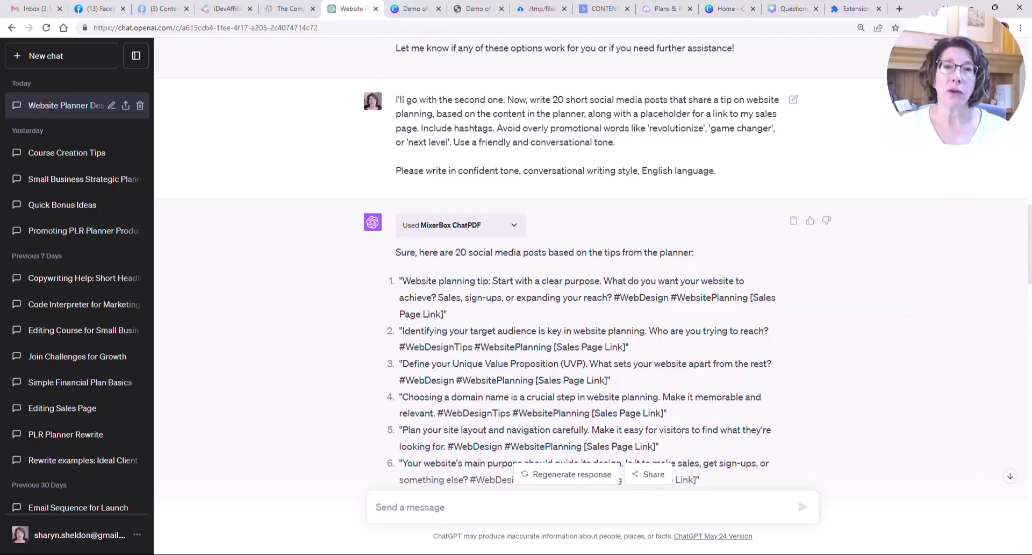
{"action": "scroll", "coordinate": [591, 264], "scroll_direction": "down", "scroll_amount": 3}
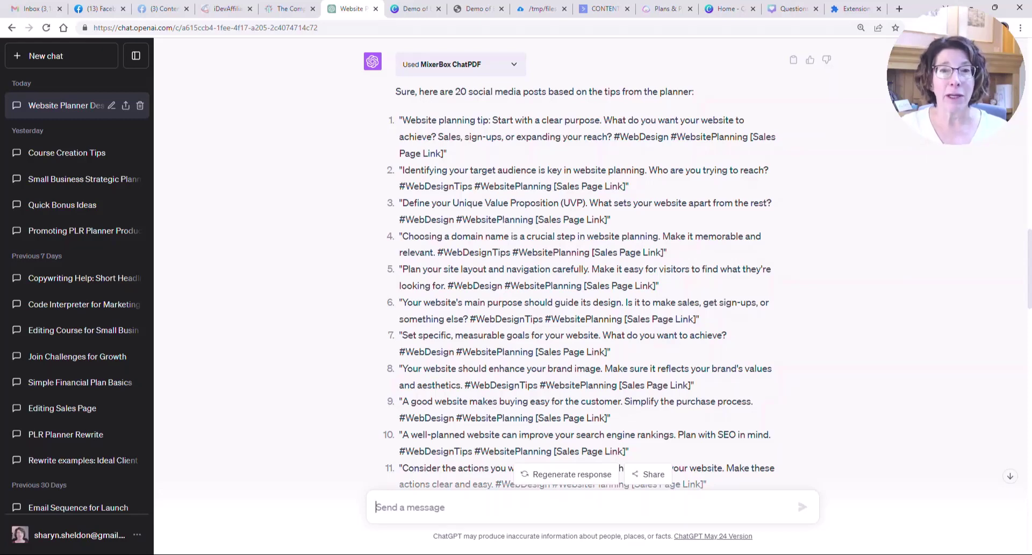
{"action": "scroll", "coordinate": [597, 264], "scroll_direction": "down", "scroll_amount": 1}
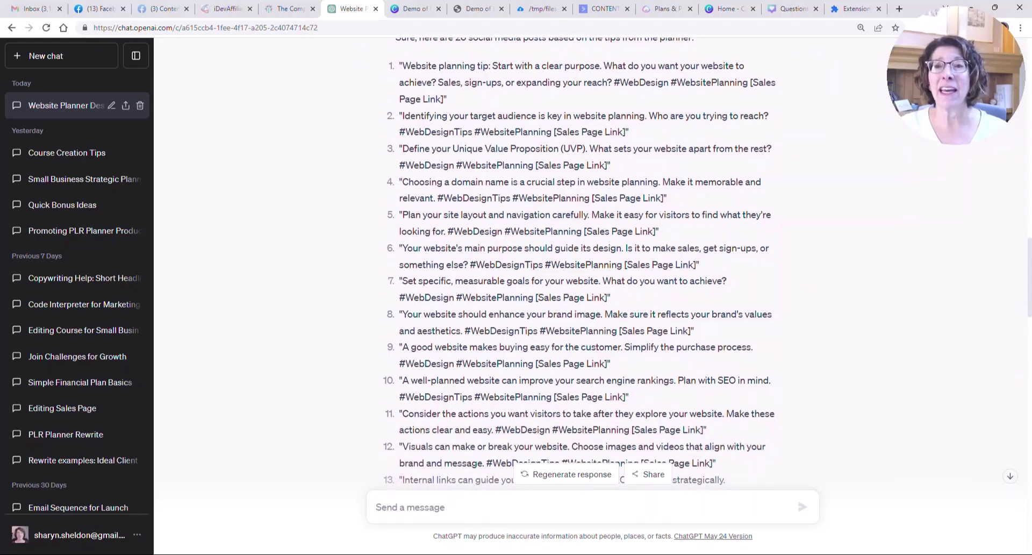
{"action": "scroll", "coordinate": [579, 263], "scroll_direction": "down", "scroll_amount": 10}
{"action": "scroll", "coordinate": [590, 264], "scroll_direction": "down", "scroll_amount": 2}
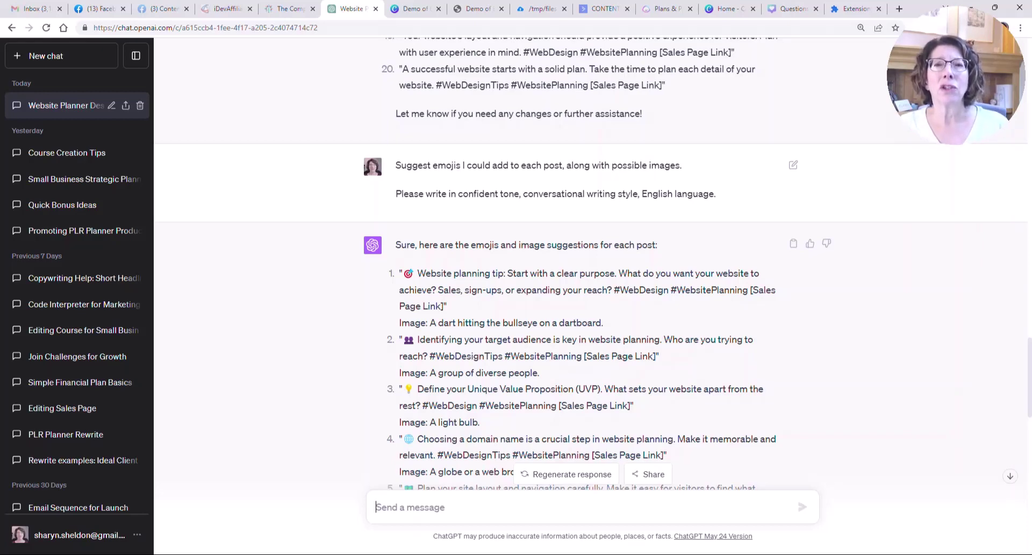
{"action": "scroll", "coordinate": [591, 264], "scroll_direction": "down", "scroll_amount": 1}
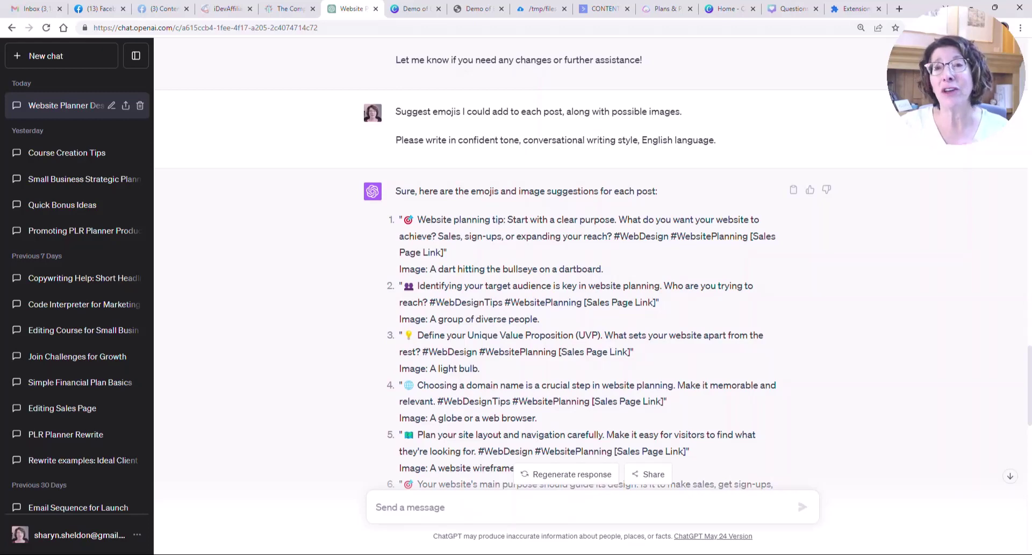
{"action": "scroll", "coordinate": [590, 264], "scroll_direction": "down", "scroll_amount": 2}
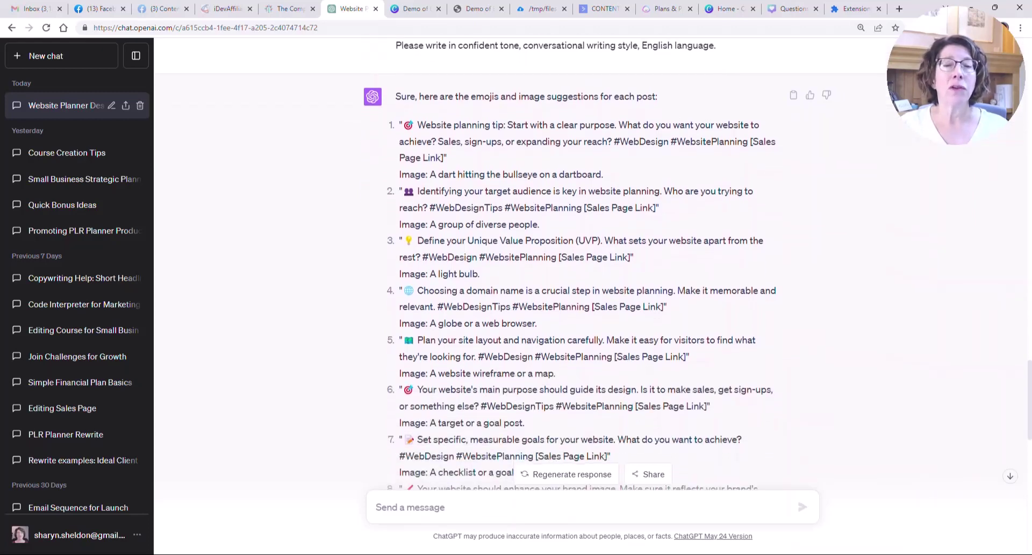
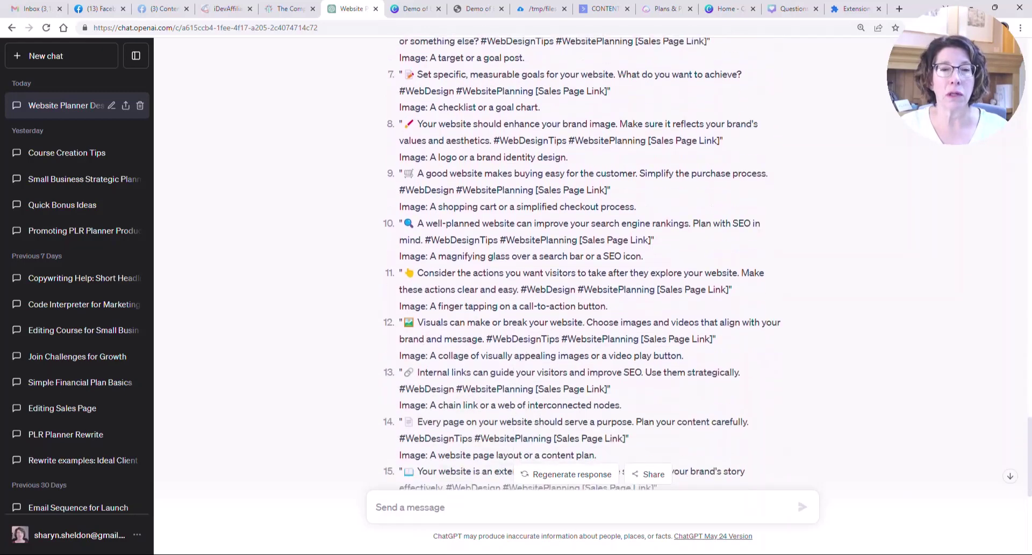
{"action": "scroll", "coordinate": [582, 263], "scroll_direction": "down", "scroll_amount": 1}
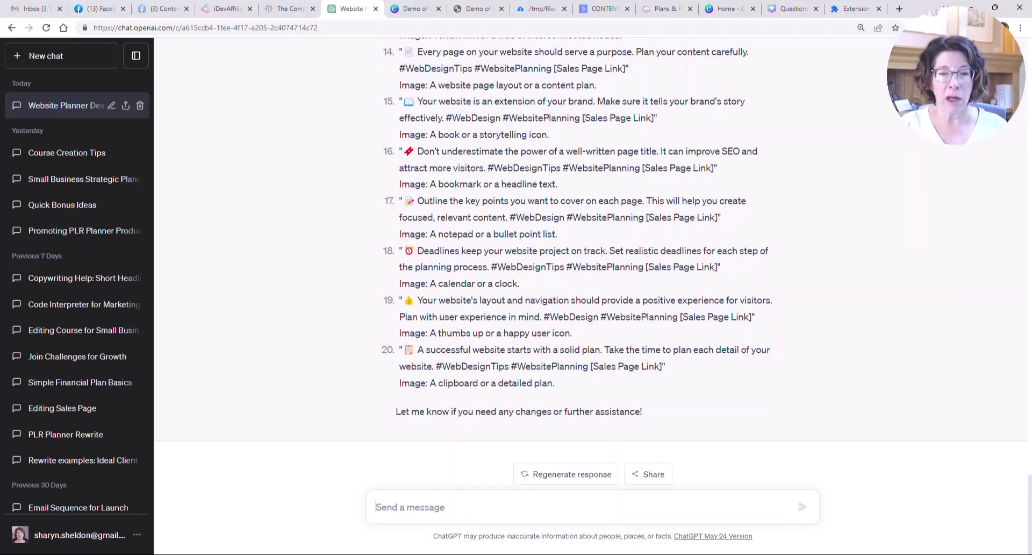
- Send the prompt "What are 20 more creative tips on website planning that I could post on social media, along with creative images?"
{"action": "type", "text": "What a"}
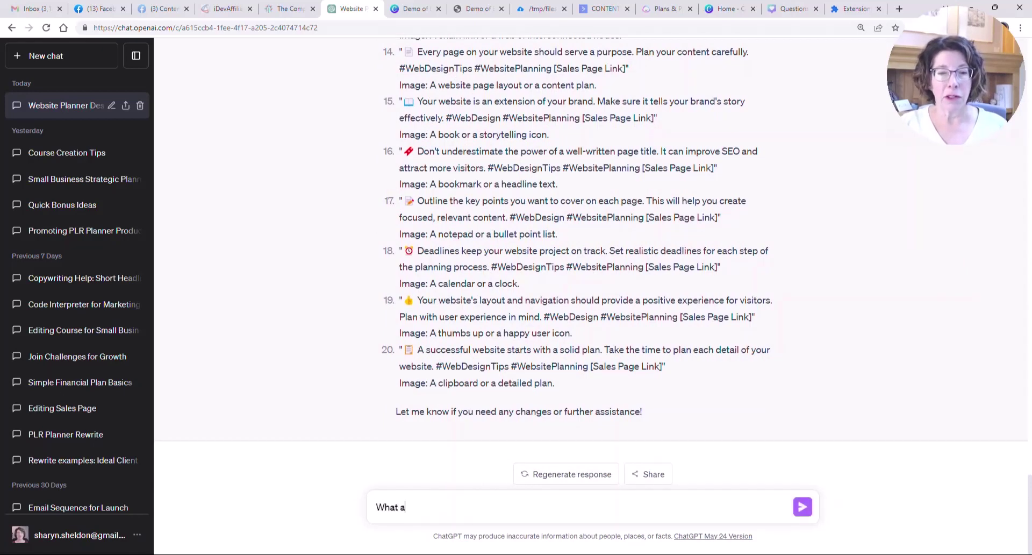
{"action": "type", "text": "re 20 mo"}
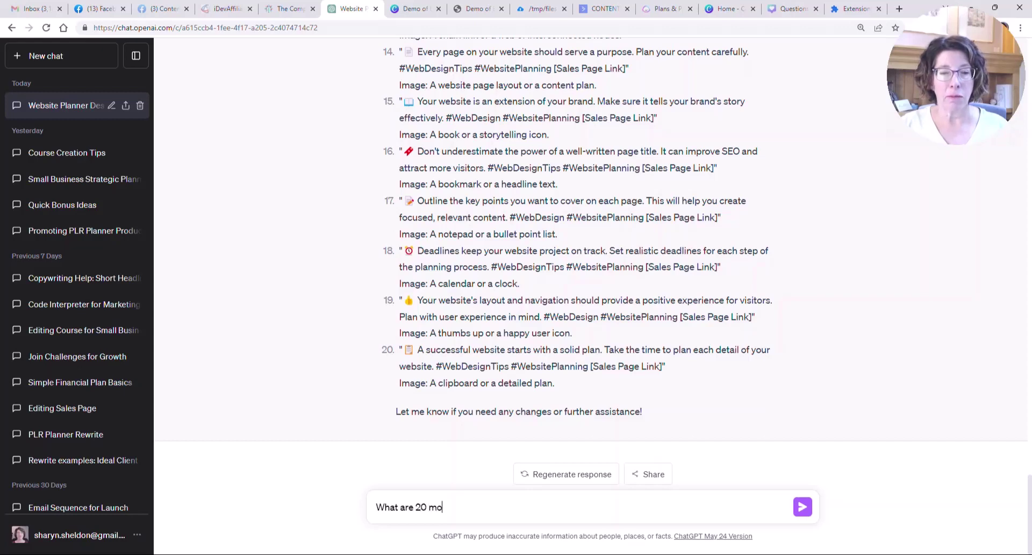
{"action": "type", "text": "re creative tips"}
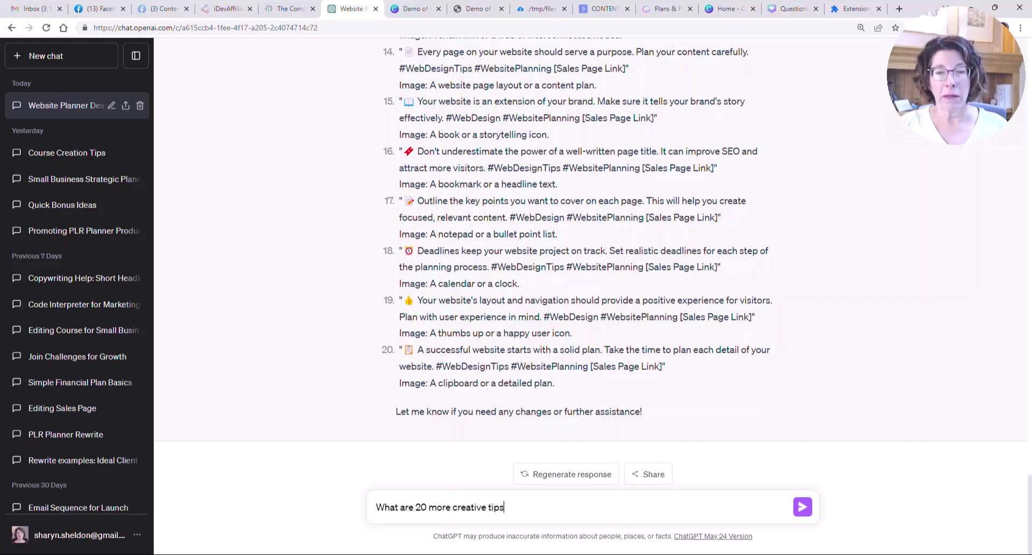
{"action": "type", "text": " on website plan"}
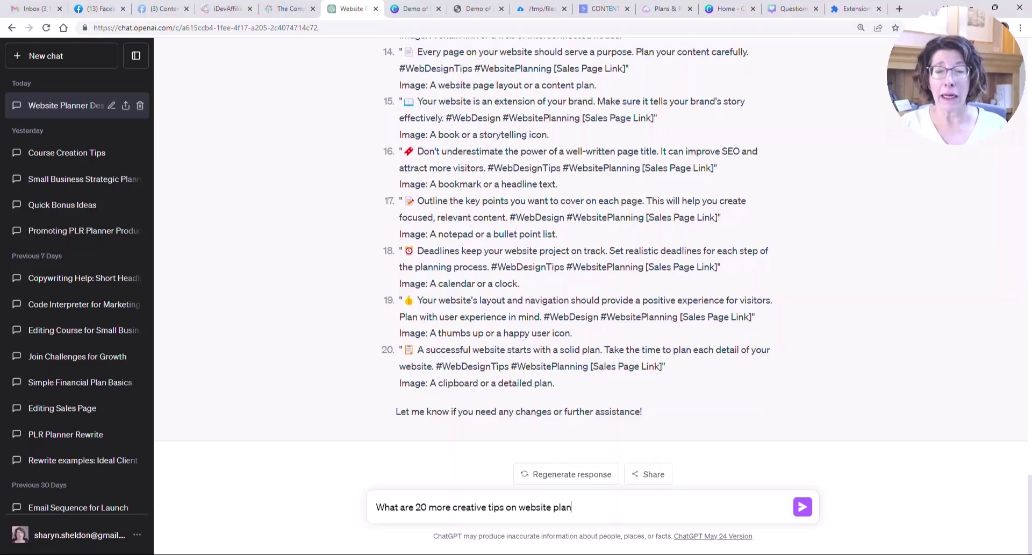
{"action": "type", "text": "ning that I cou"}
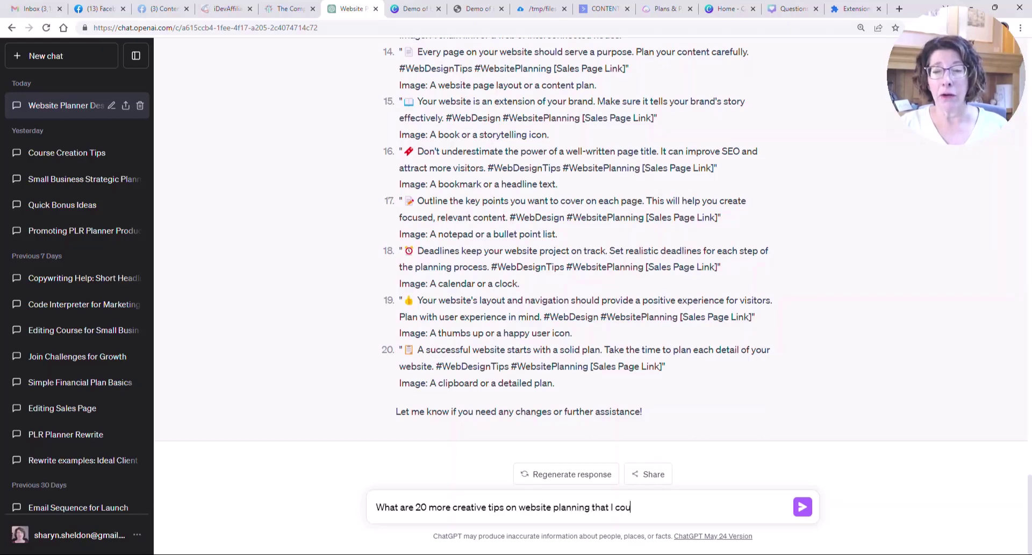
{"action": "type", "text": "ld post on soci"}
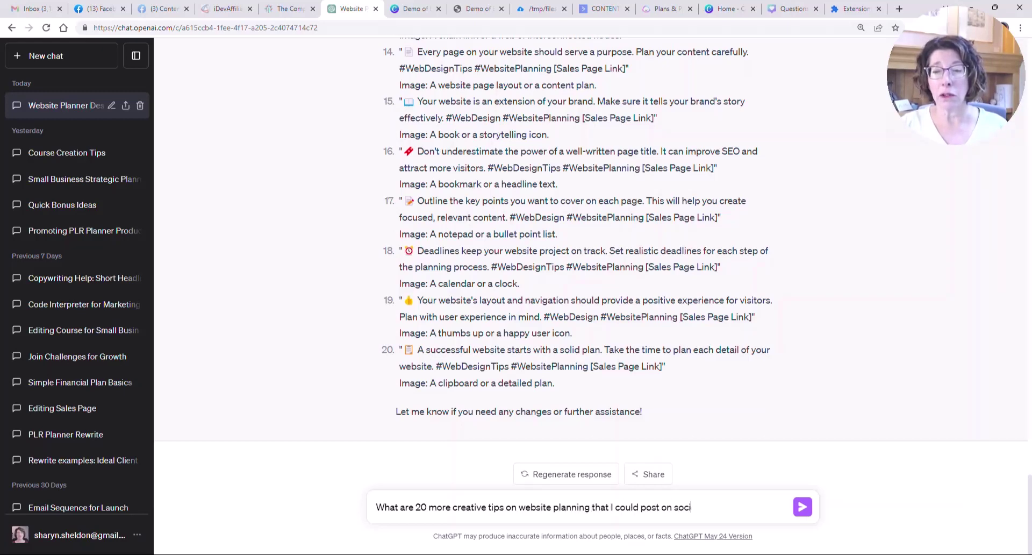
{"action": "type", "text": "al media, alo"}
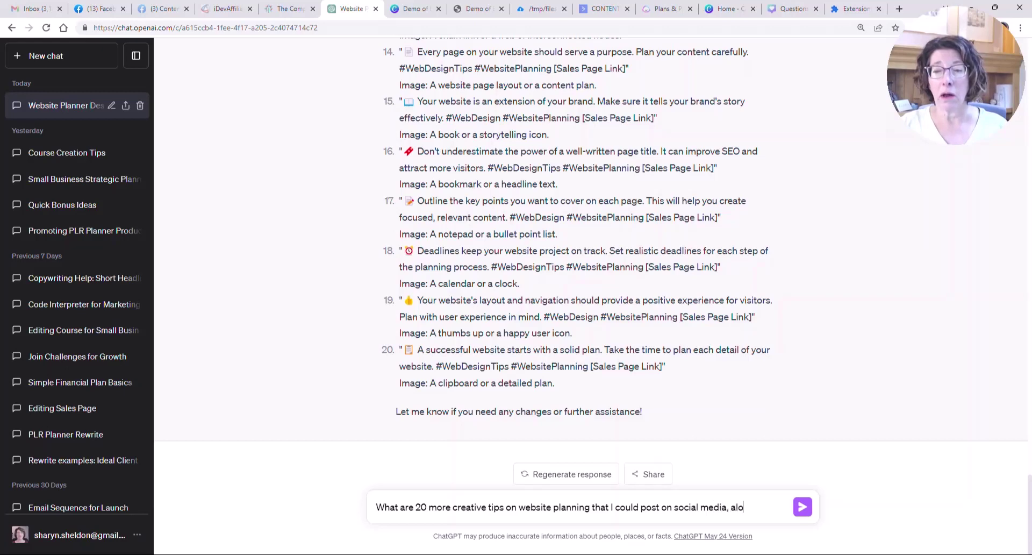
{"action": "type", "text": "ng with creative images?"}
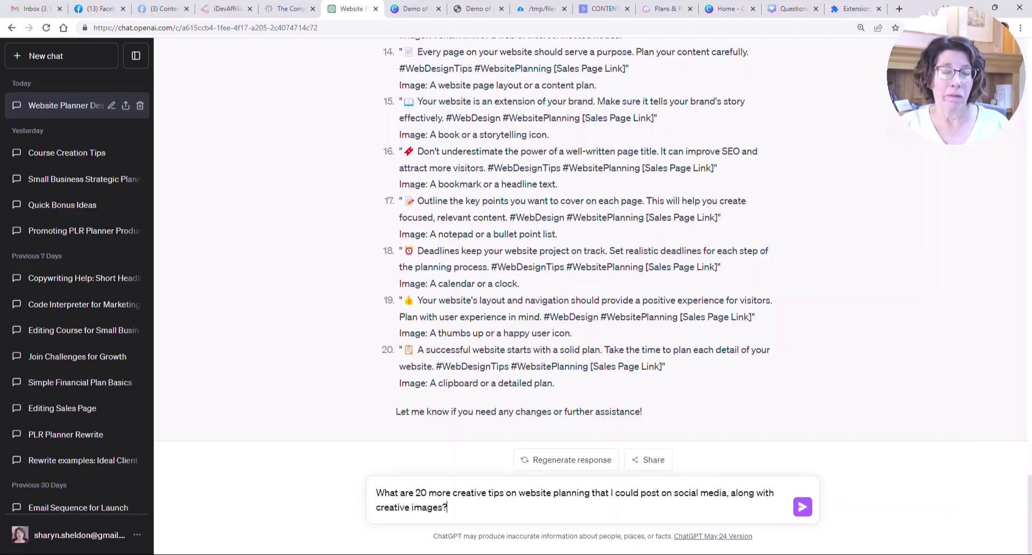
{"action": "key", "text": "Return"}
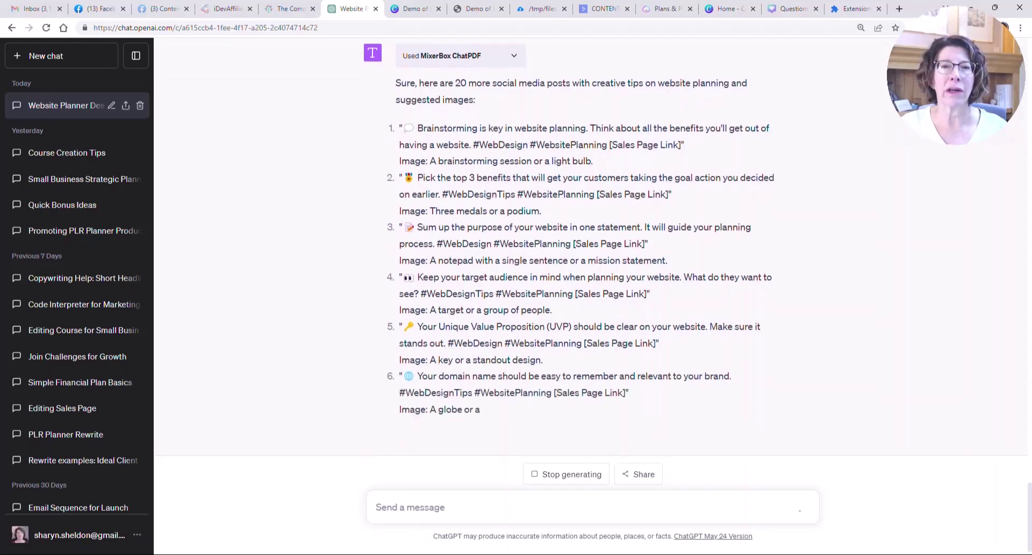
- Review the response with the 20 additional posts, copy it in full, and paste it into a new Notepad document
{"action": "scroll", "coordinate": [592, 258], "scroll_direction": "up", "scroll_amount": 2}
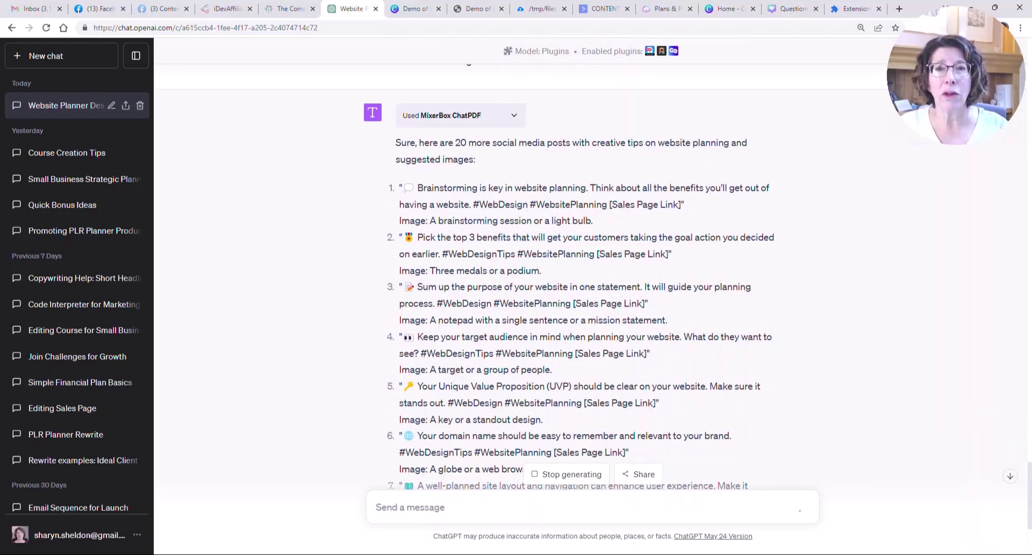
{"action": "scroll", "coordinate": [592, 258], "scroll_direction": "down", "scroll_amount": 4}
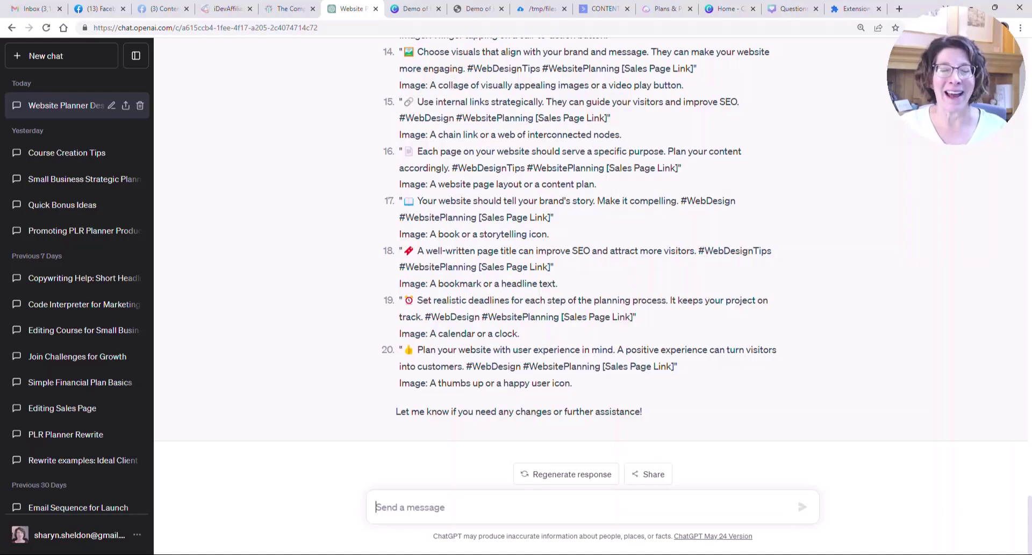
{"action": "scroll", "coordinate": [582, 278], "scroll_direction": "up", "scroll_amount": 15}
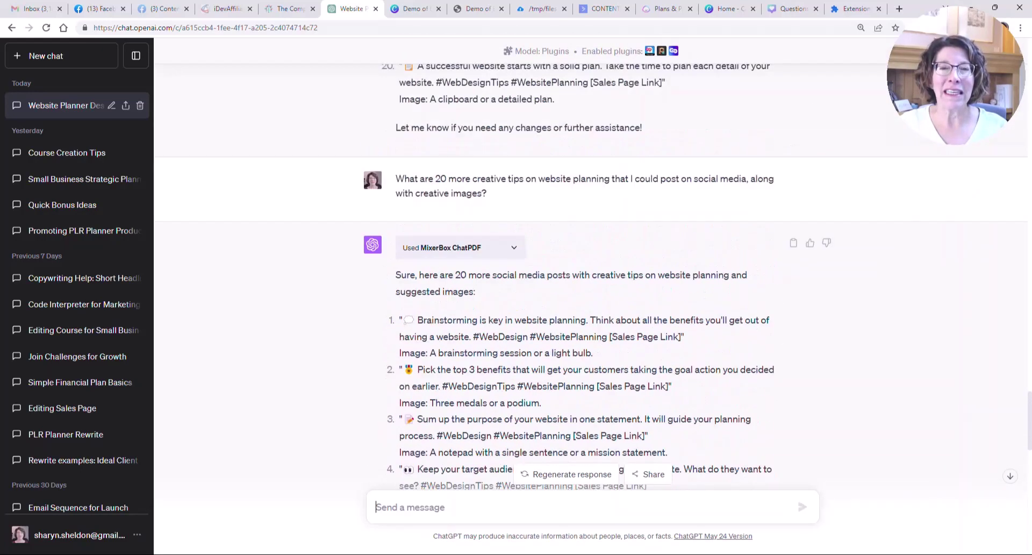
{"action": "scroll", "coordinate": [582, 278], "scroll_direction": "up", "scroll_amount": 3}
{"action": "scroll", "coordinate": [583, 278], "scroll_direction": "down", "scroll_amount": 5}
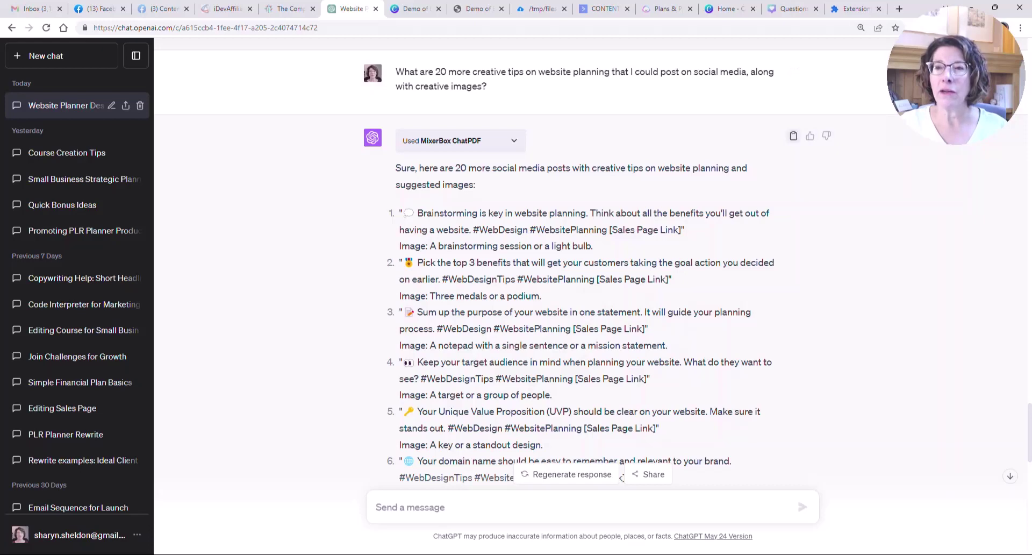
{"action": "left_click", "coordinate": [793, 135]}
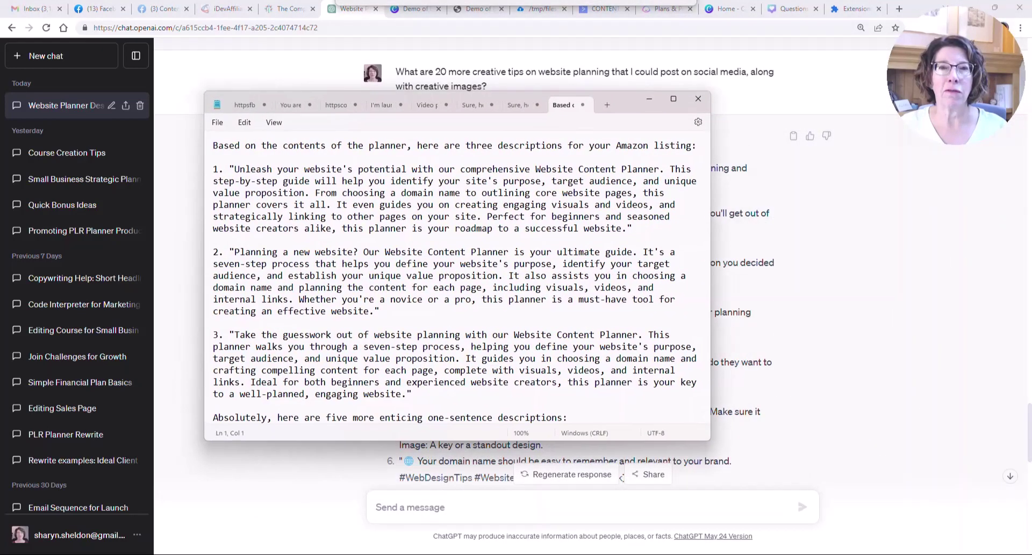
{"action": "key", "text": "ctrl+n"}
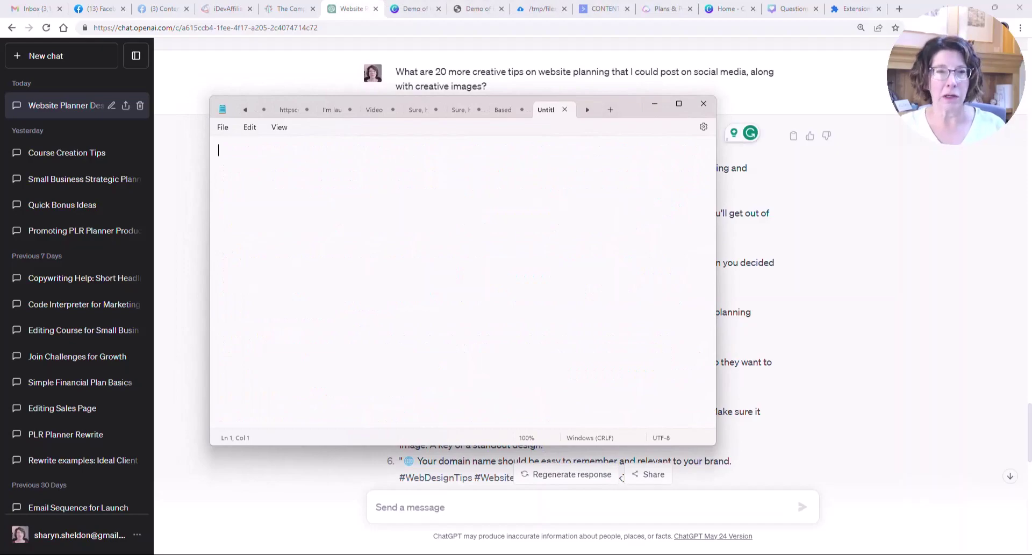
{"action": "key", "text": "ctrl+v"}
{"action": "scroll", "coordinate": [462, 280], "scroll_direction": "up", "scroll_amount": 15}
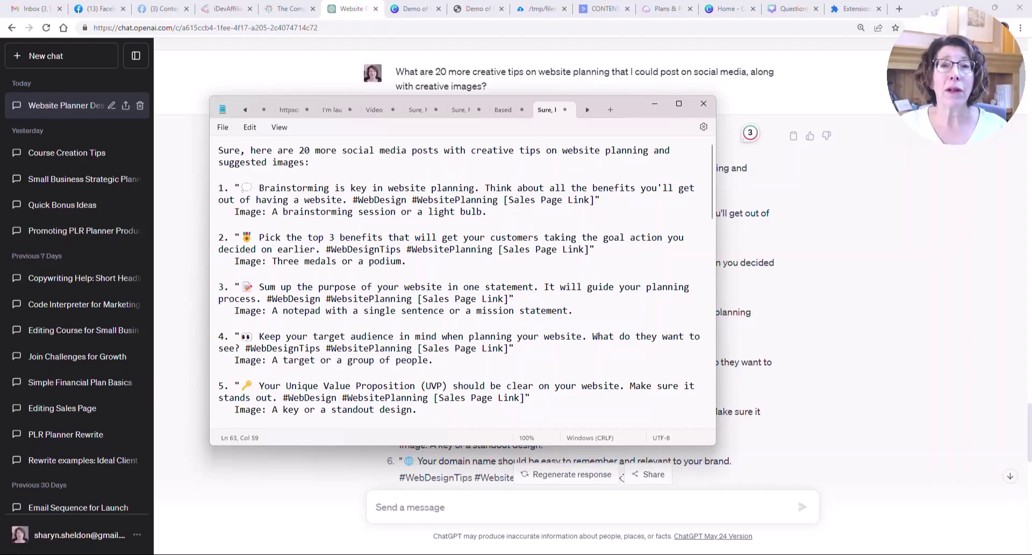
- Move the Notepad window lower over the chat and look back through the earlier social media posts behind it
{"action": "scroll", "coordinate": [802, 269], "scroll_direction": "down", "scroll_amount": 10}
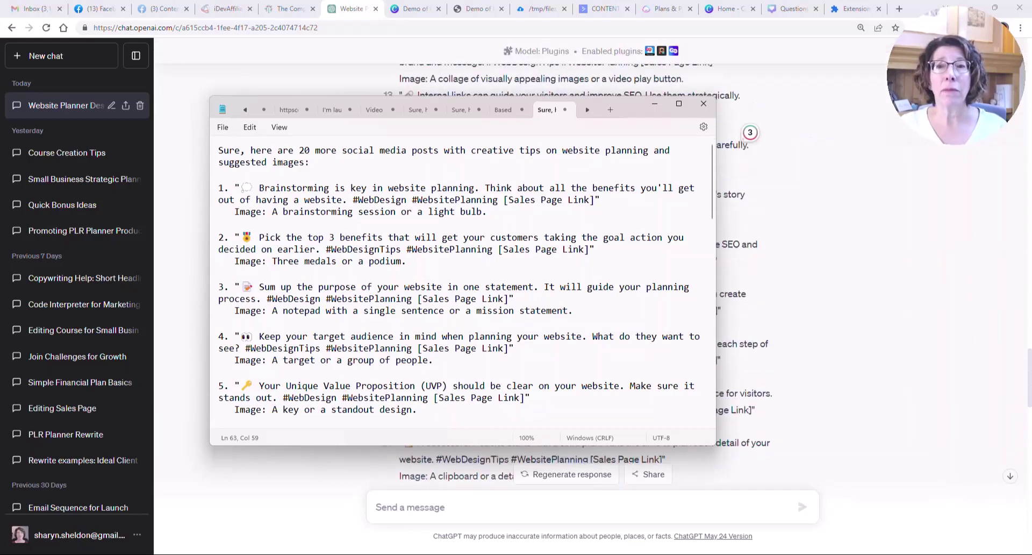
{"action": "left_click_drag", "start_coordinate": [629, 105], "coordinate": [651, 204]}
{"action": "scroll", "coordinate": [592, 135], "scroll_direction": "down", "scroll_amount": 3}
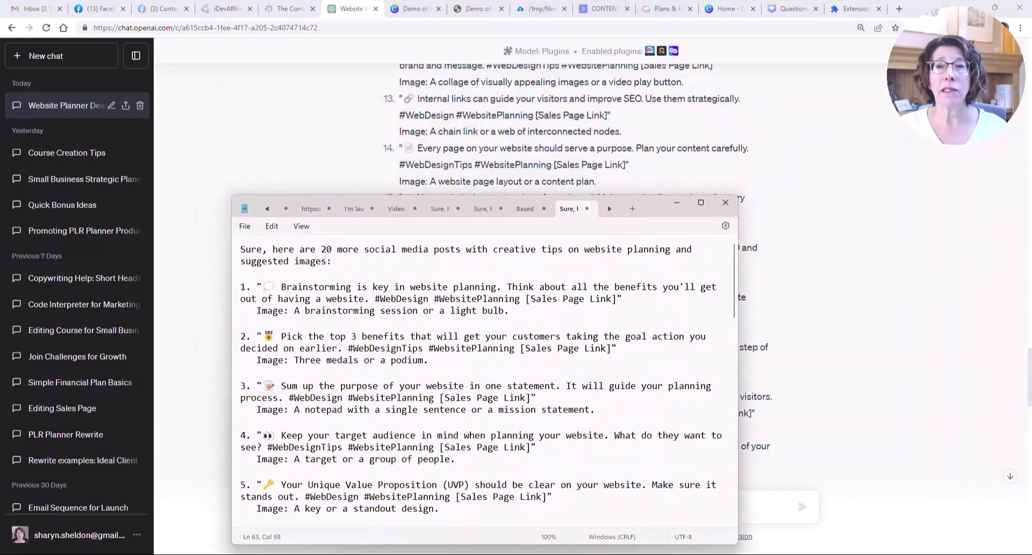
{"action": "scroll", "coordinate": [586, 134], "scroll_direction": "up", "scroll_amount": 6}
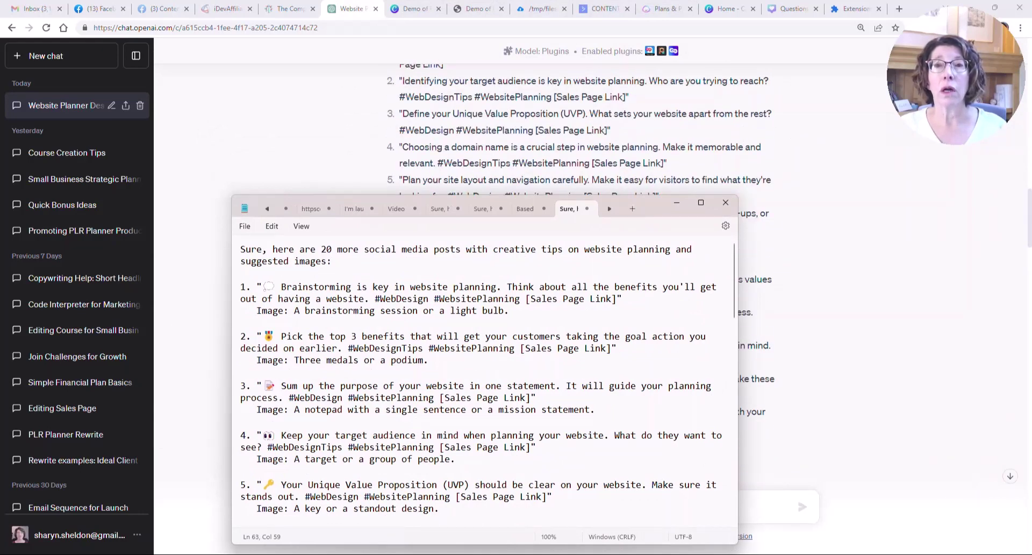